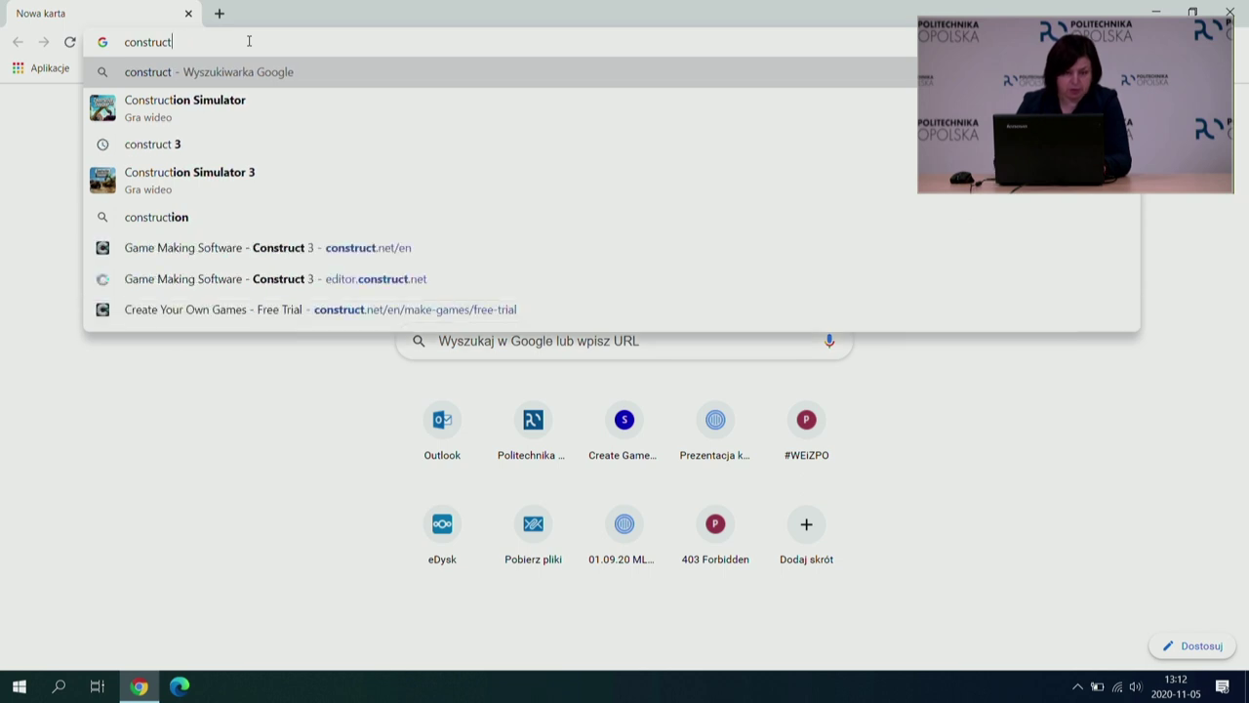
Search Google for "construct" and open the Construct 3: Game Making Software website from the results.
key(Return)
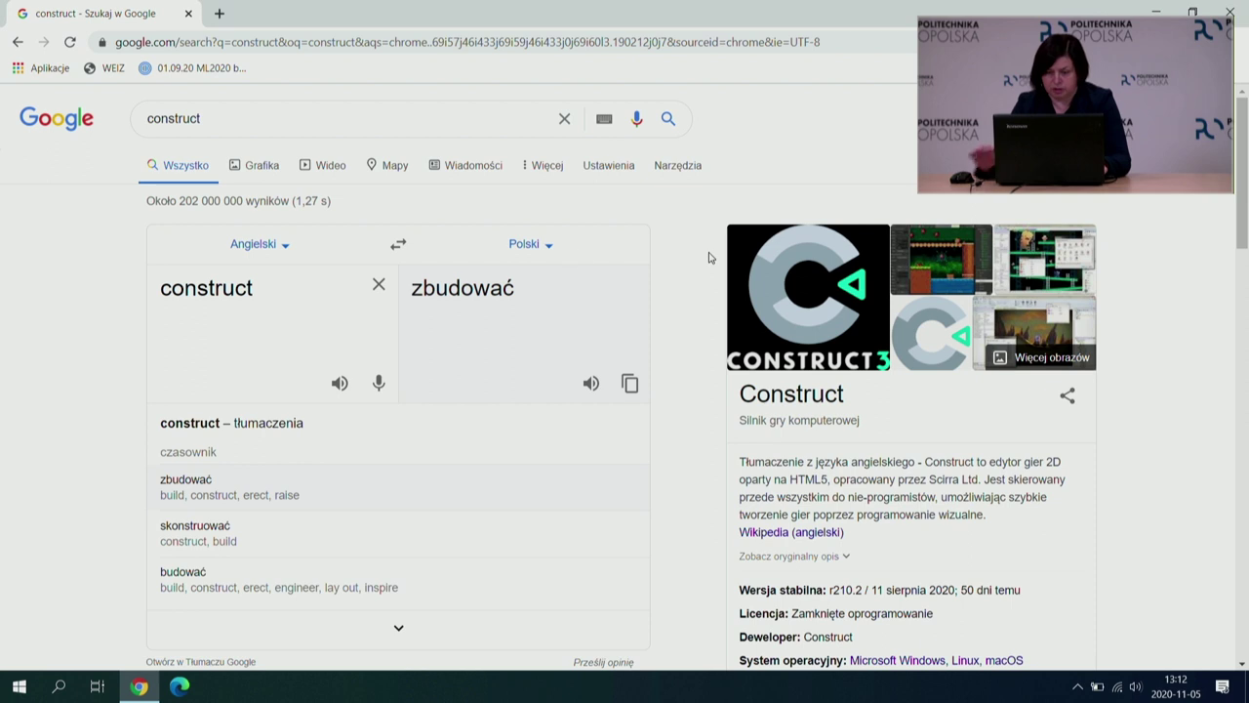
scroll(796, 427, down, 2)
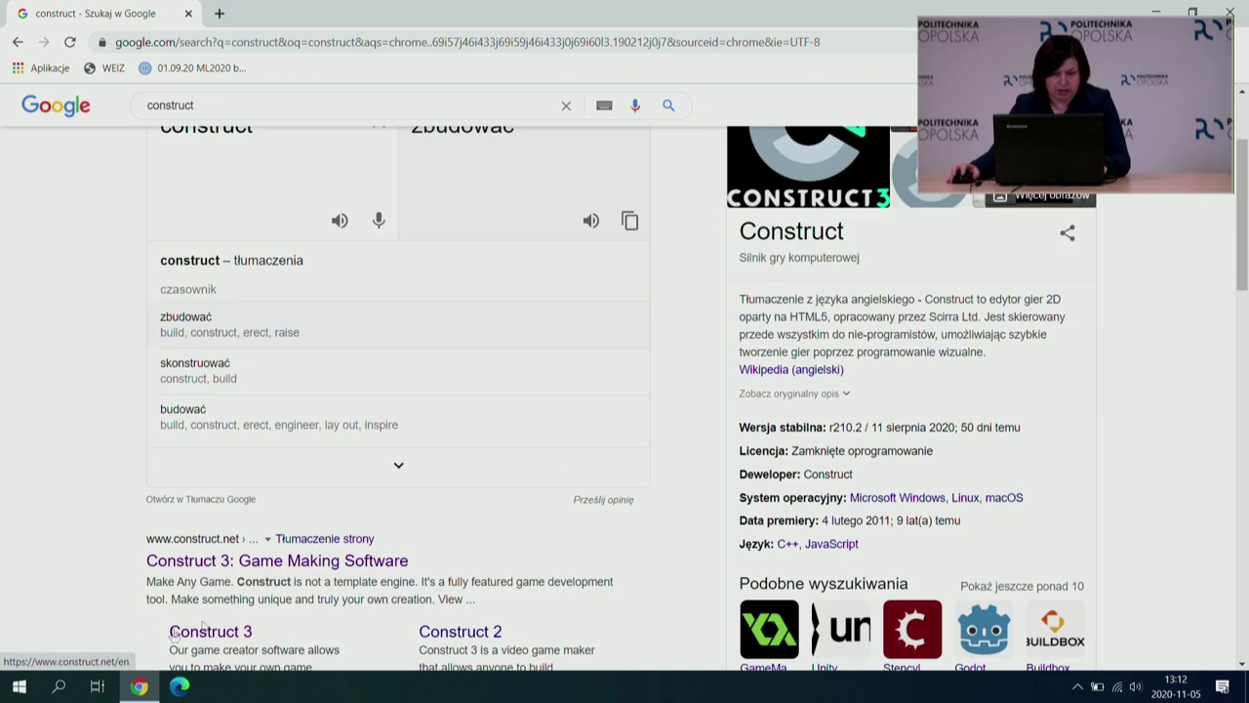
scroll(202, 564, down, 2)
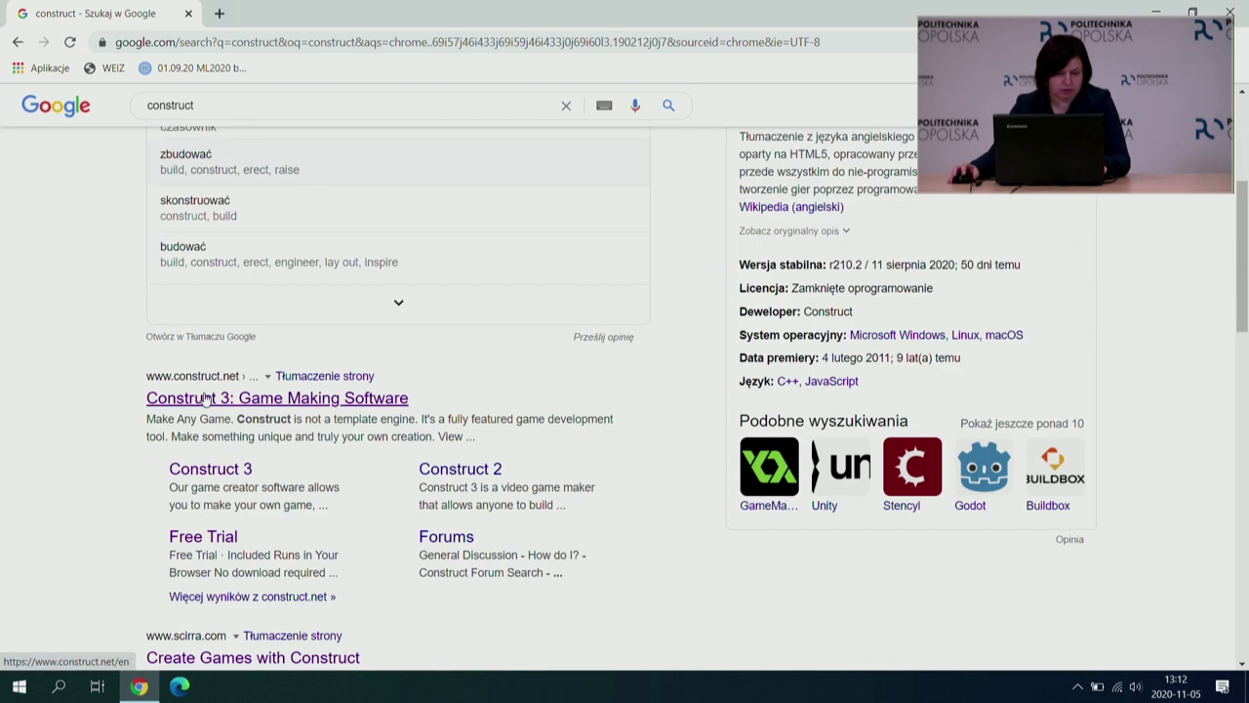
click(202, 399)
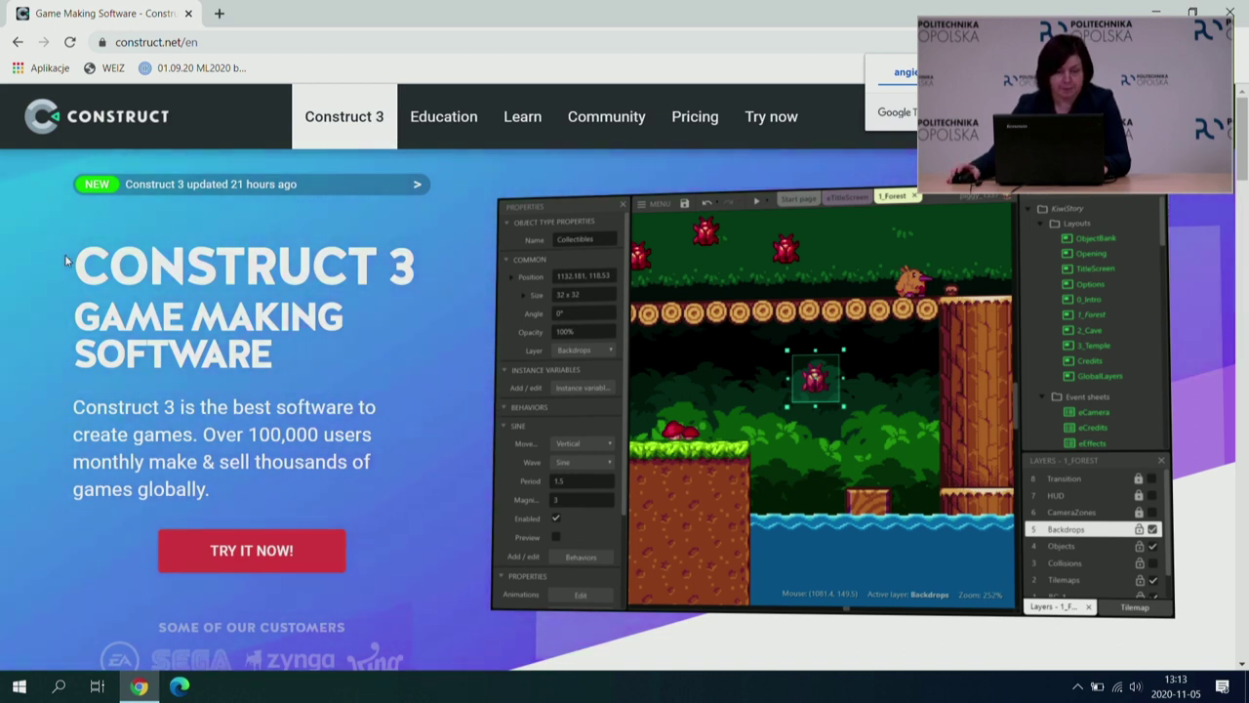
Go to the Construct 3 free trial page and launch the editor in the browser.
click(248, 549)
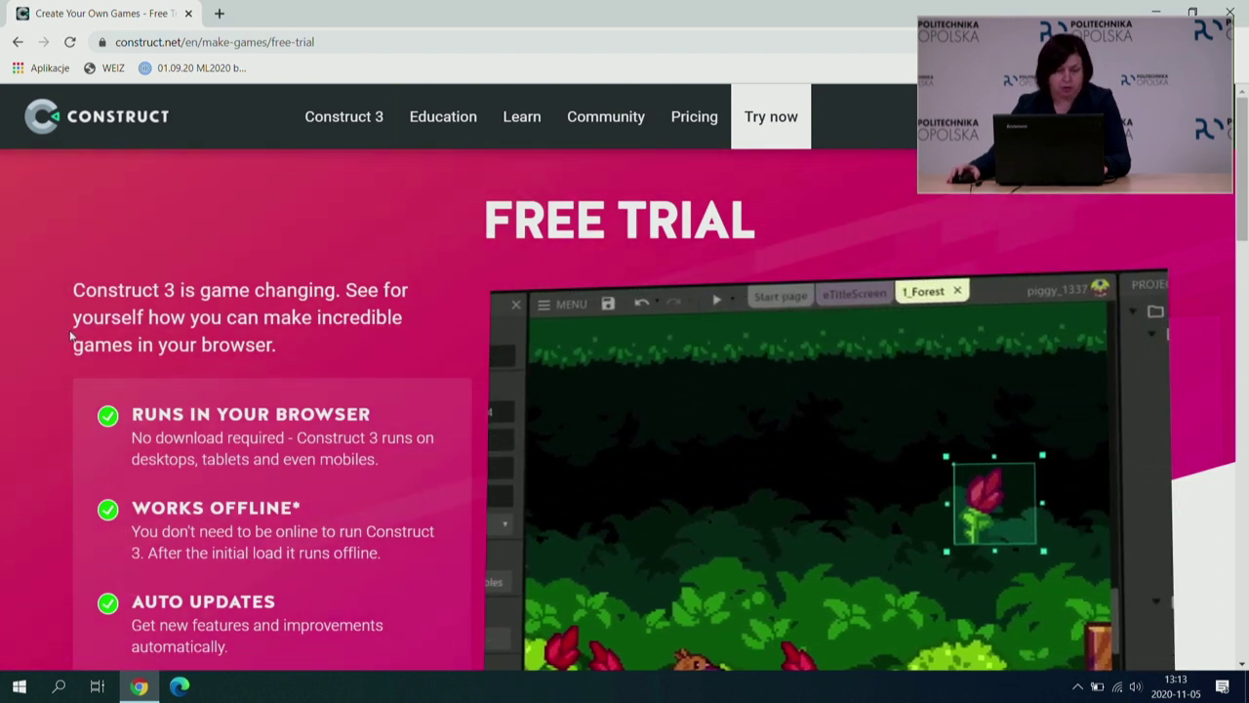
scroll(70, 334, down, 2)
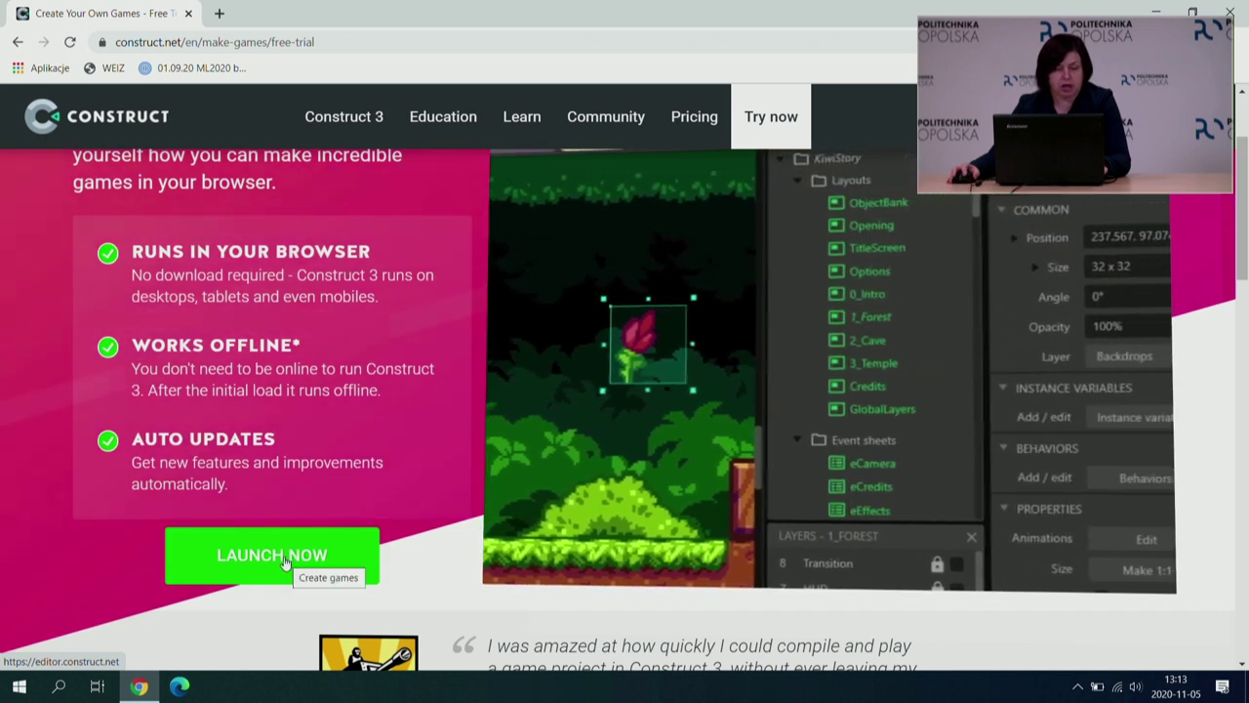
click(283, 561)
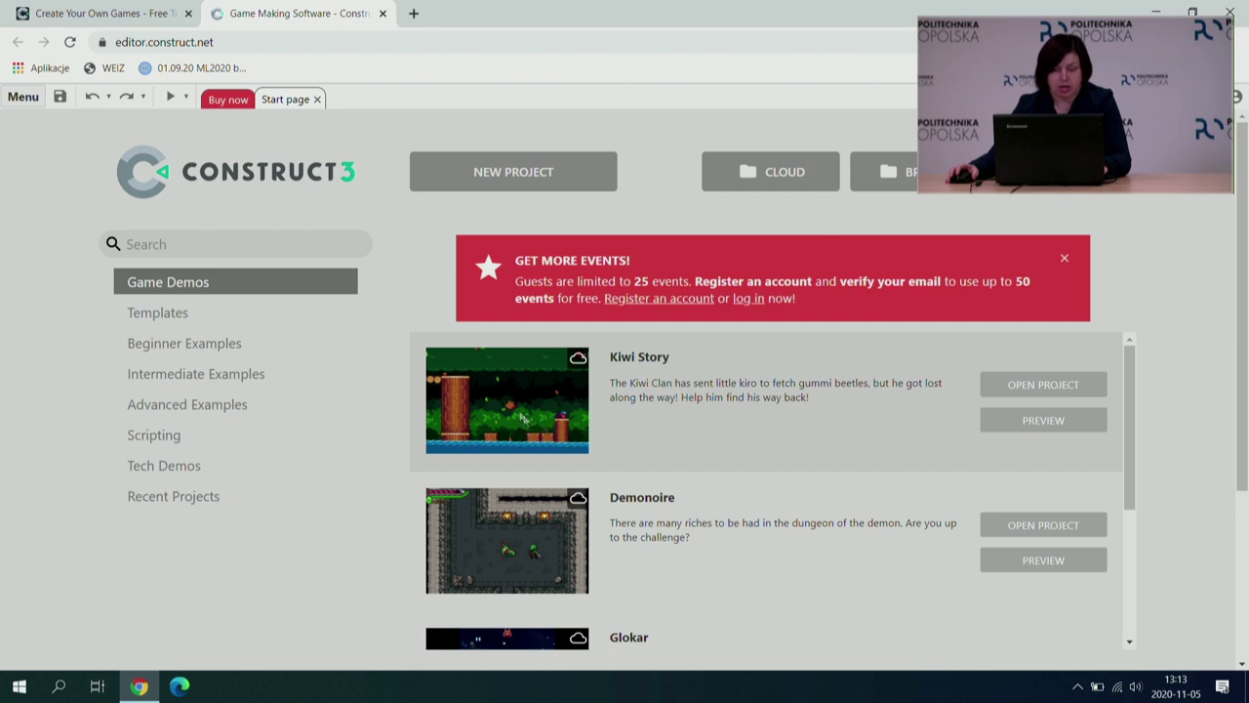
Create a new project named "Moja gra" with the SD landscape 16:9 preset.
click(472, 174)
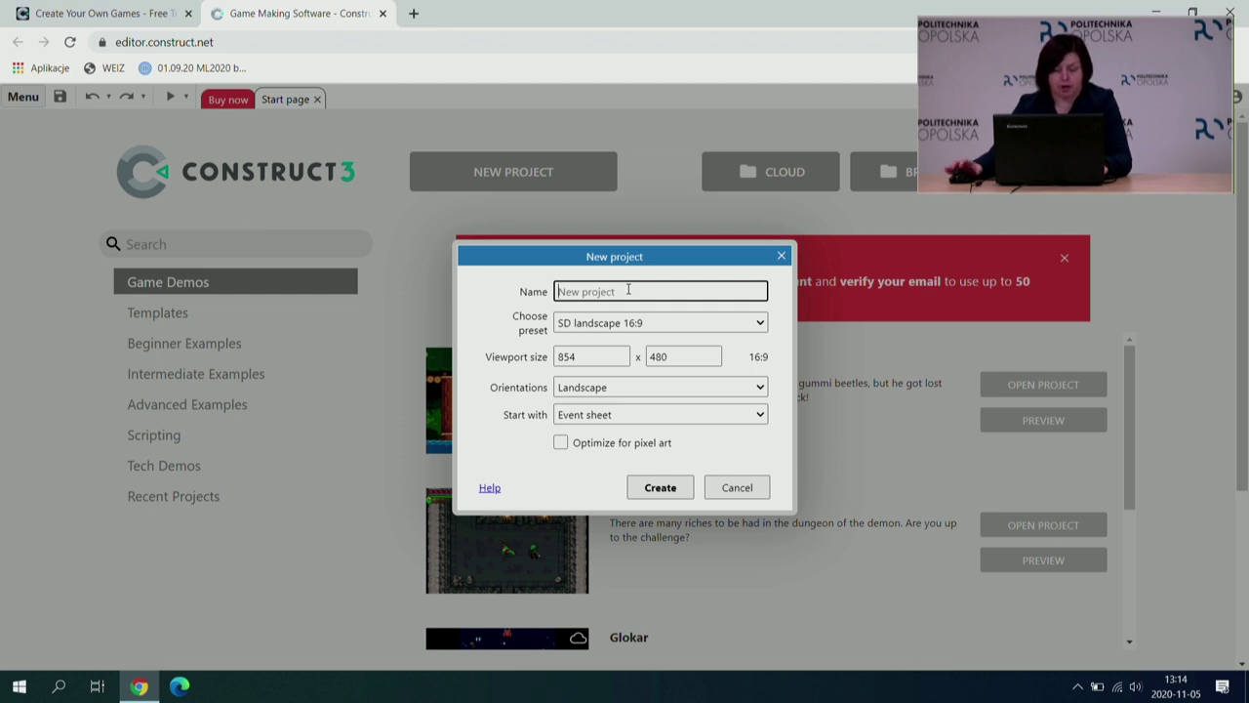
text(Moja)
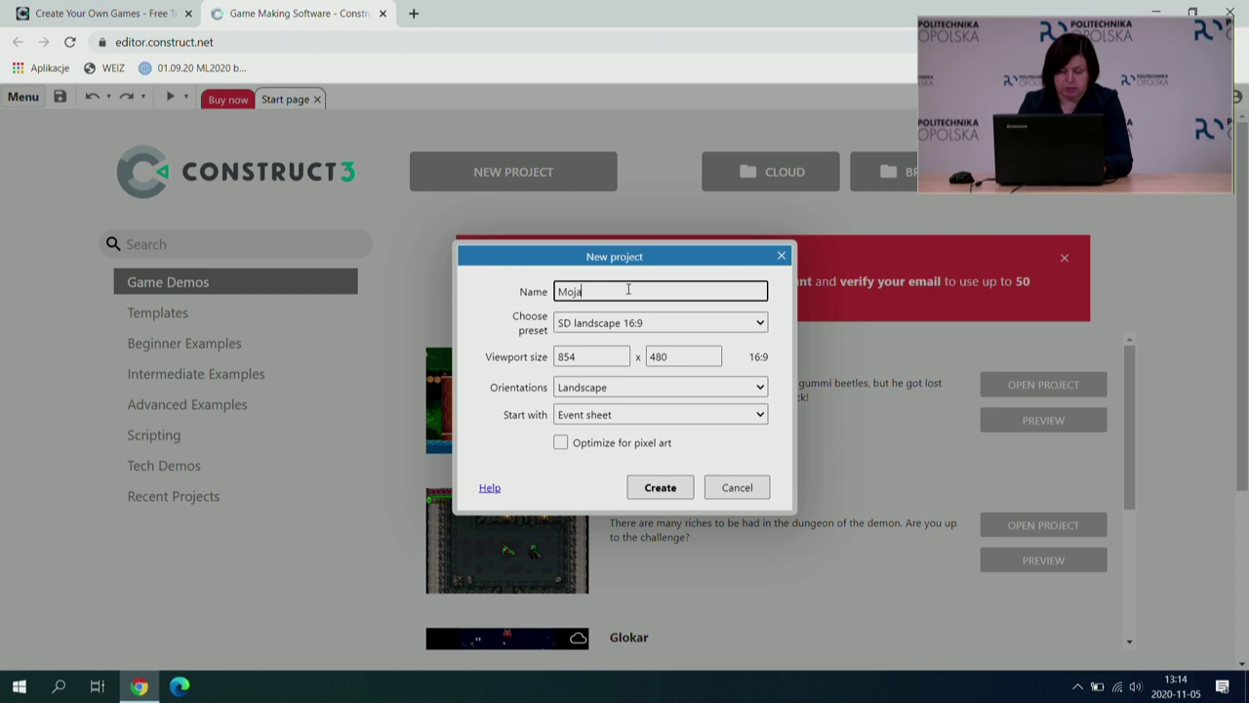
text( gra)
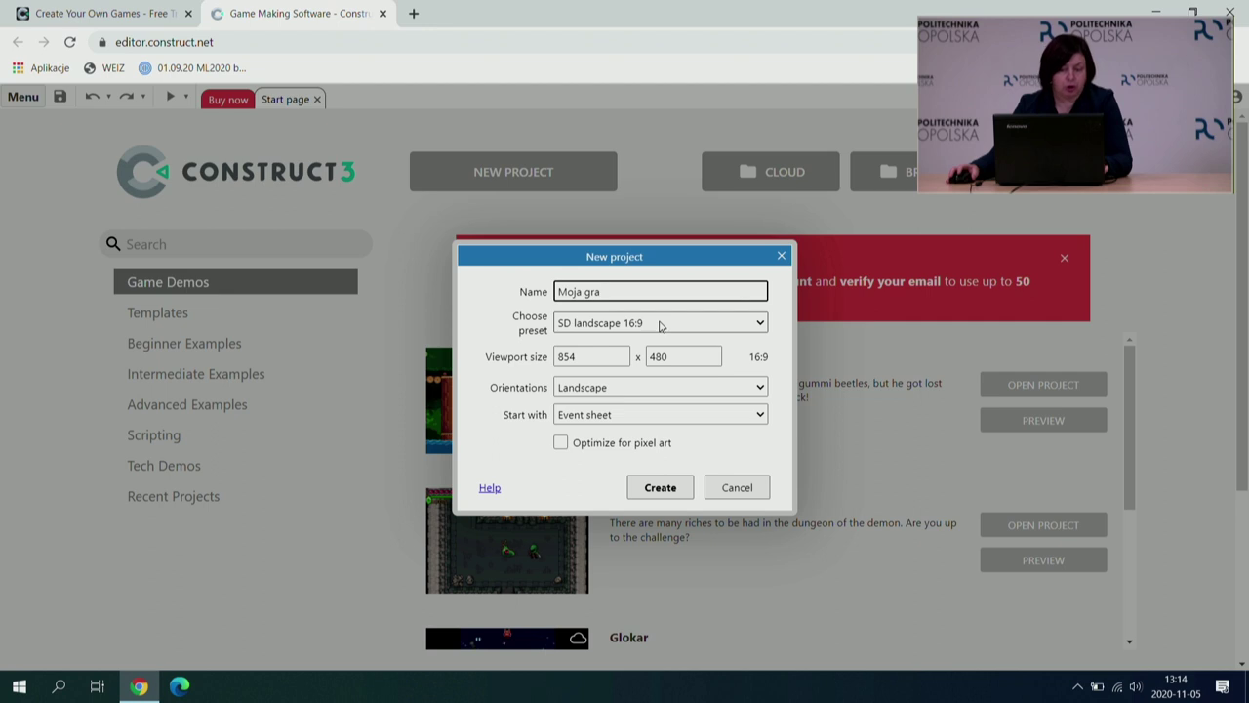
click(758, 324)
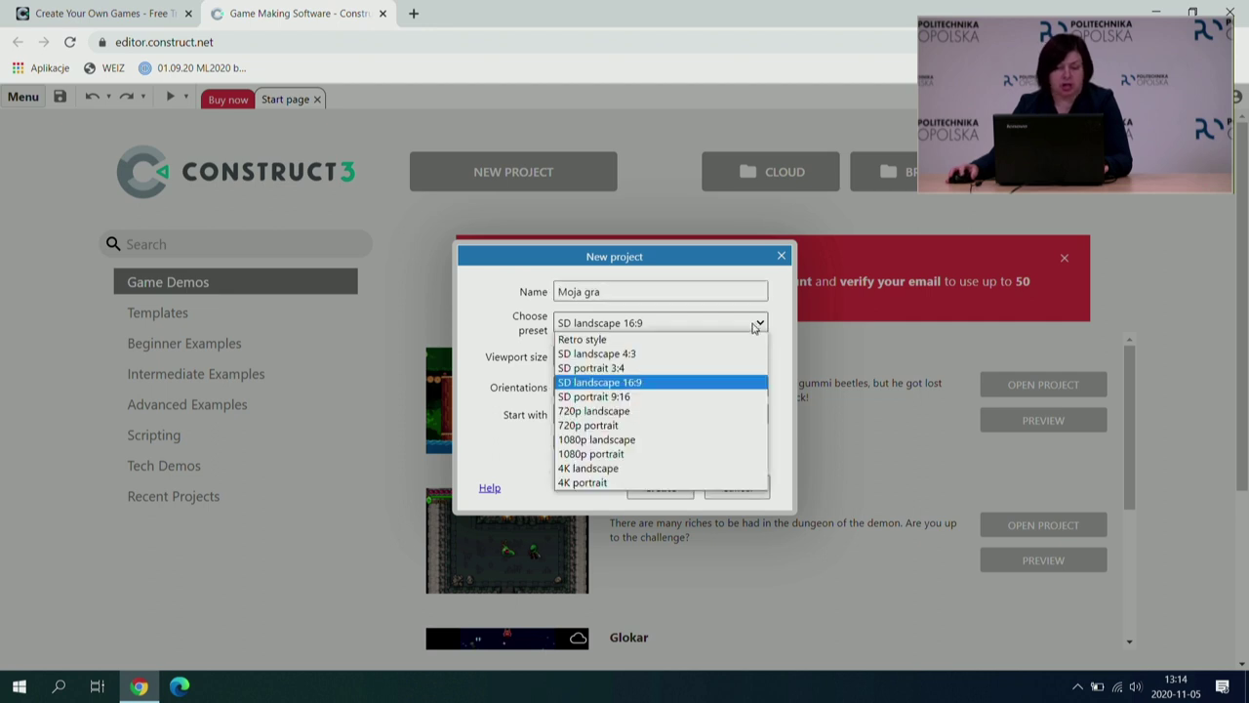
click(700, 383)
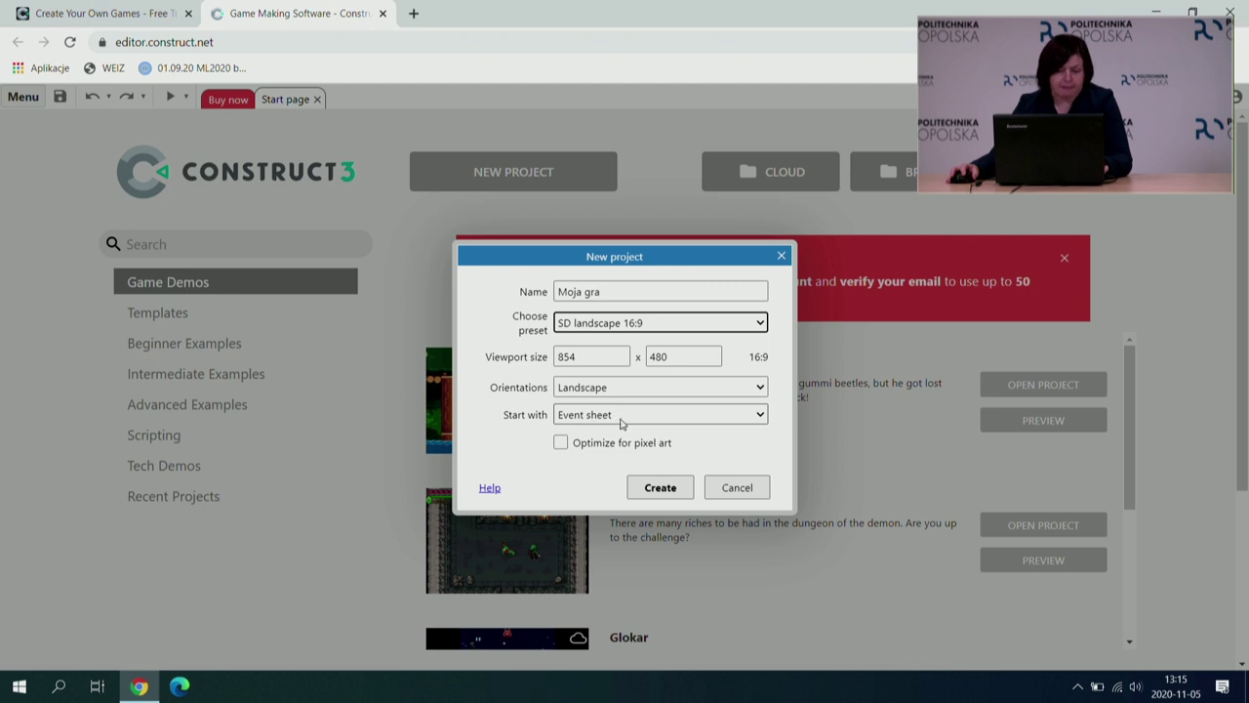
click(660, 488)
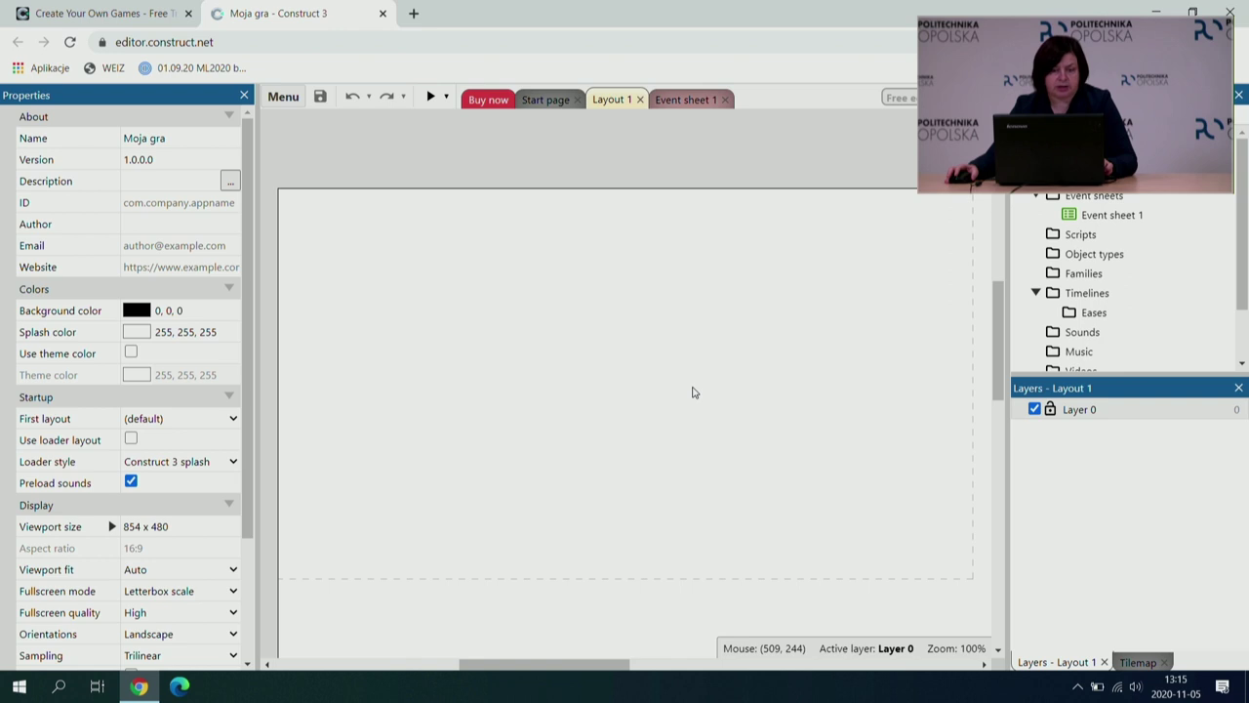
Insert a new Tiled Background object and place it in the upper-left area of Layout 1.
ctrl+scroll(693, 392, down, 5)
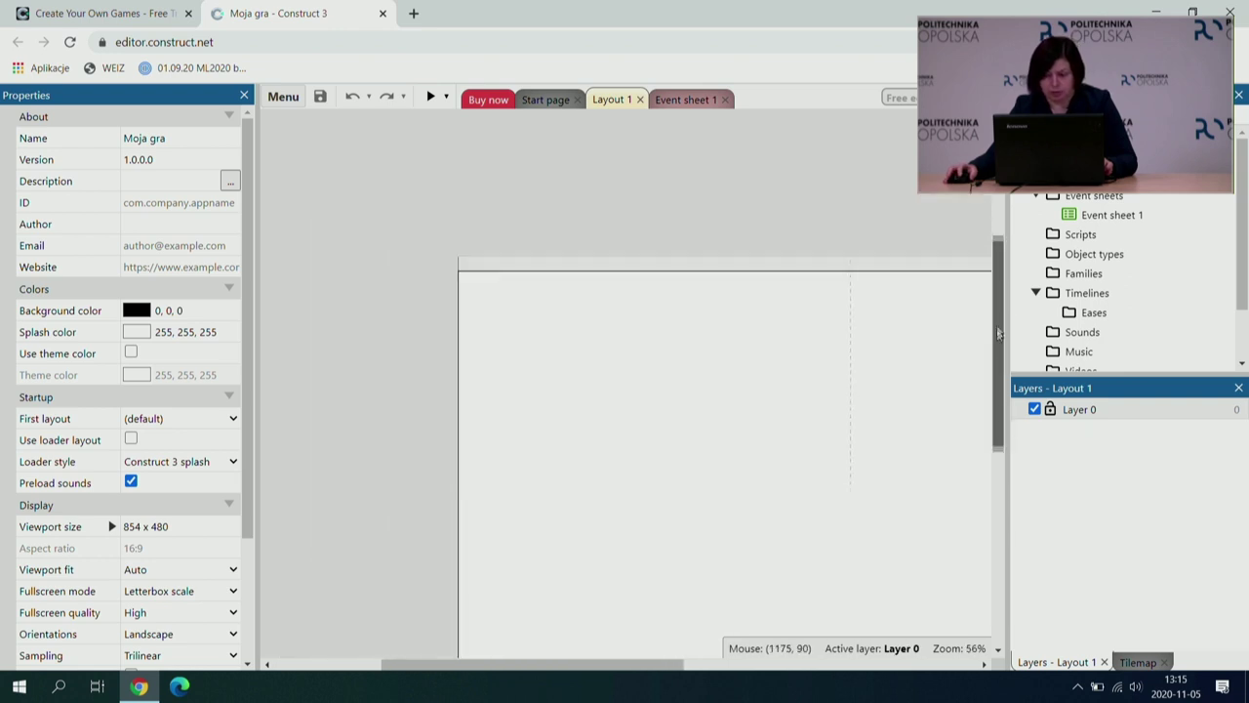
scroll(992, 389, down, 2)
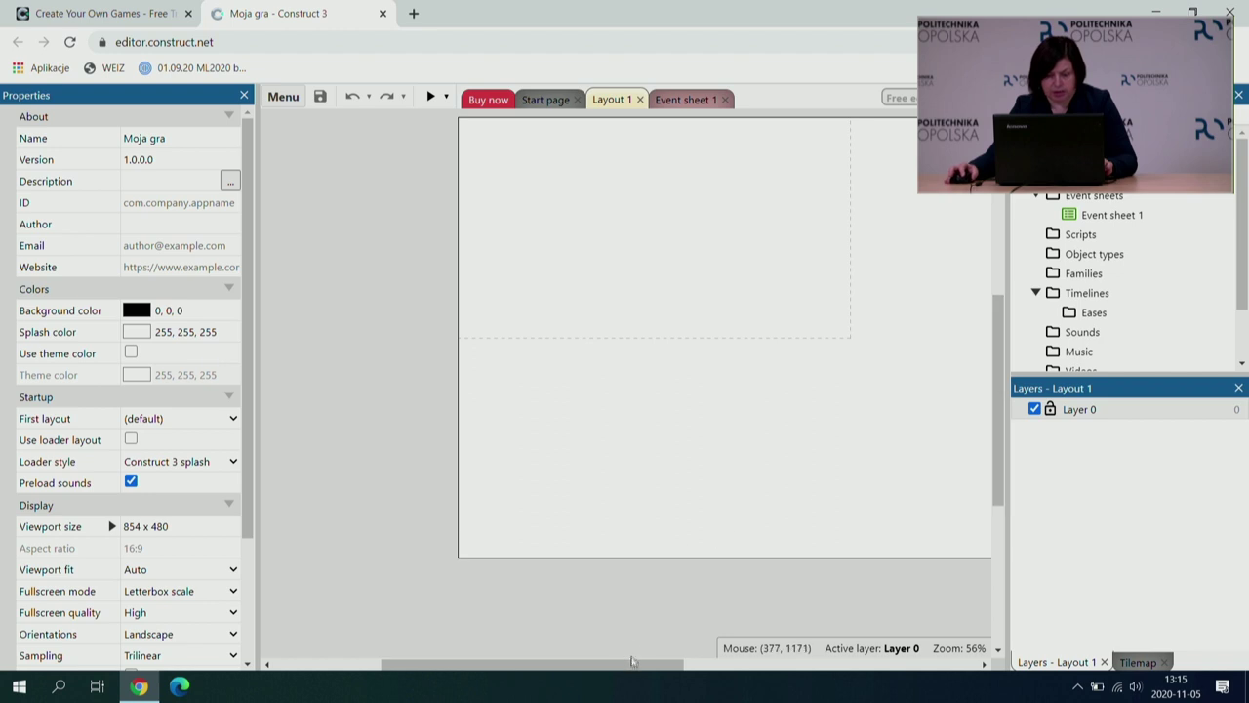
drag(633, 664, 689, 673)
ctrl+scroll(566, 381, down, 2)
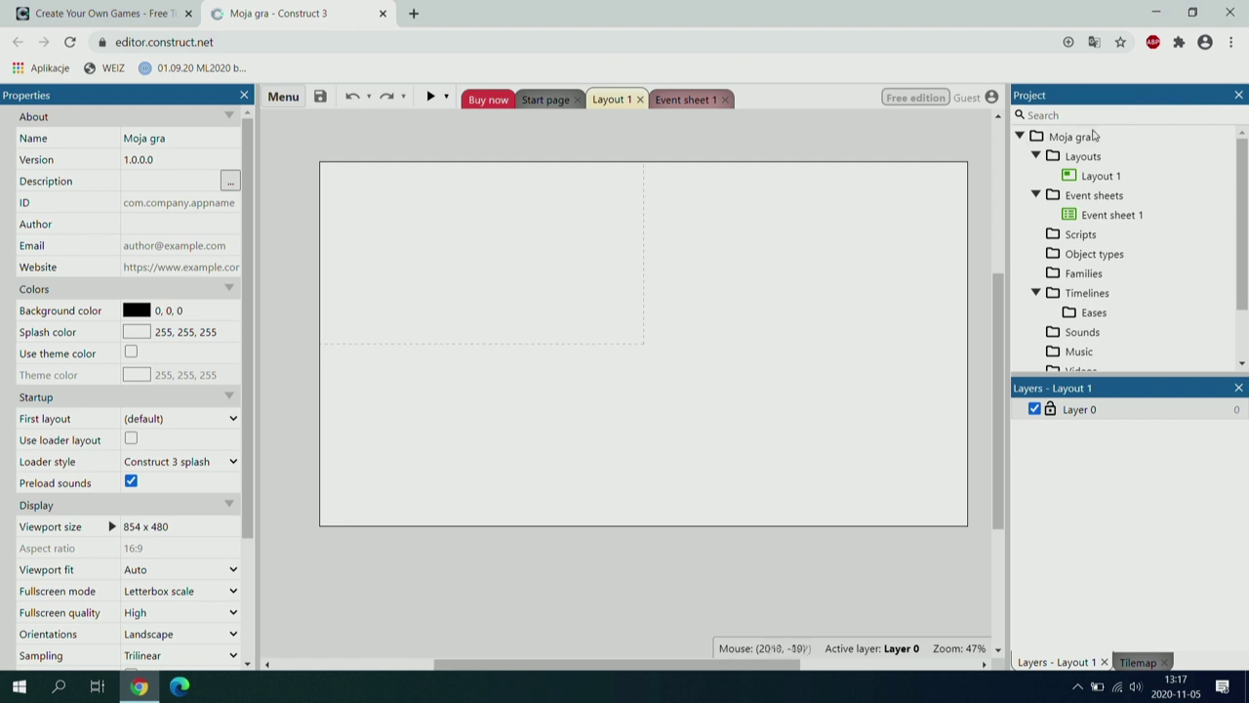
mouse_move(1245, 187)
mouse_down()
mouse_move(1246, 226)
mouse_move(1246, 191)
mouse_up()
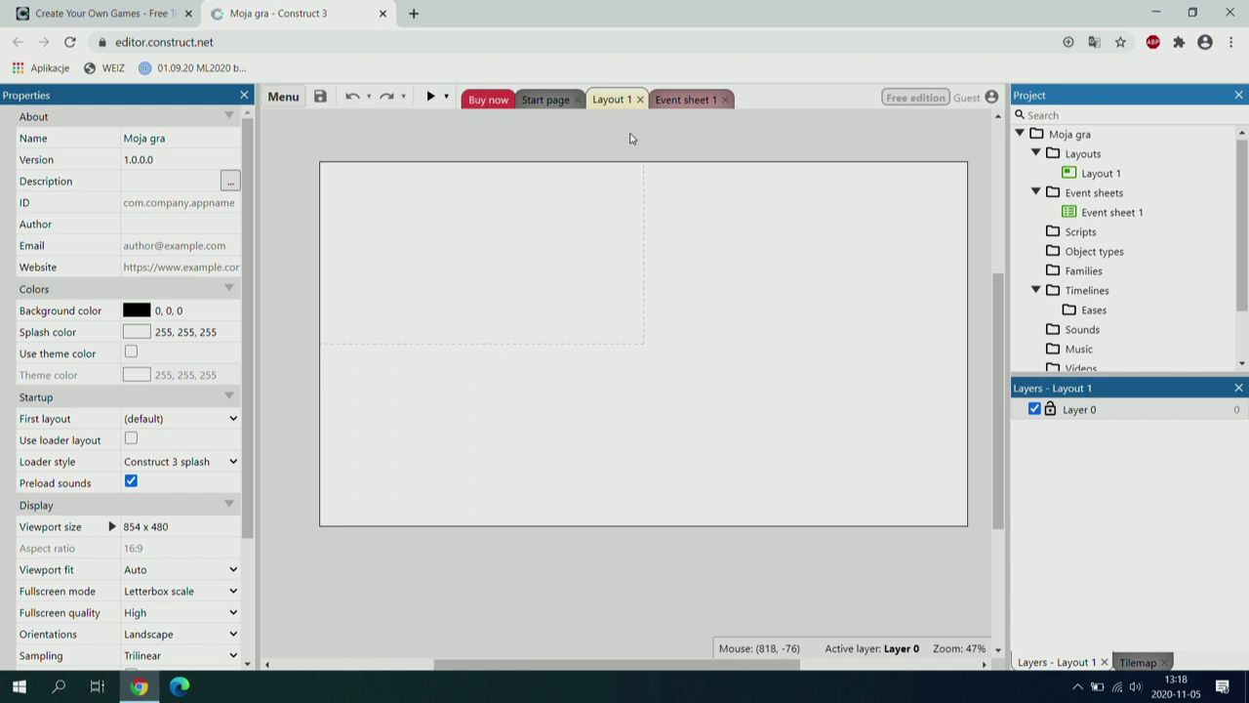
right_click(616, 206)
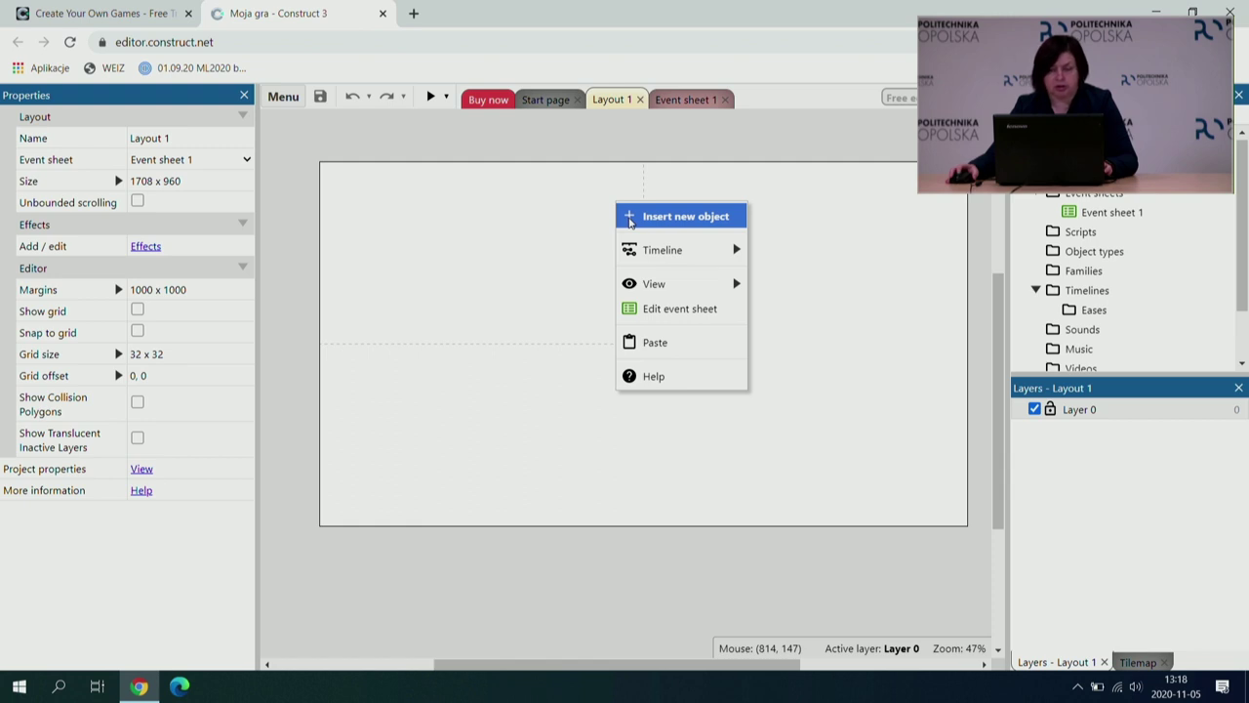
click(631, 219)
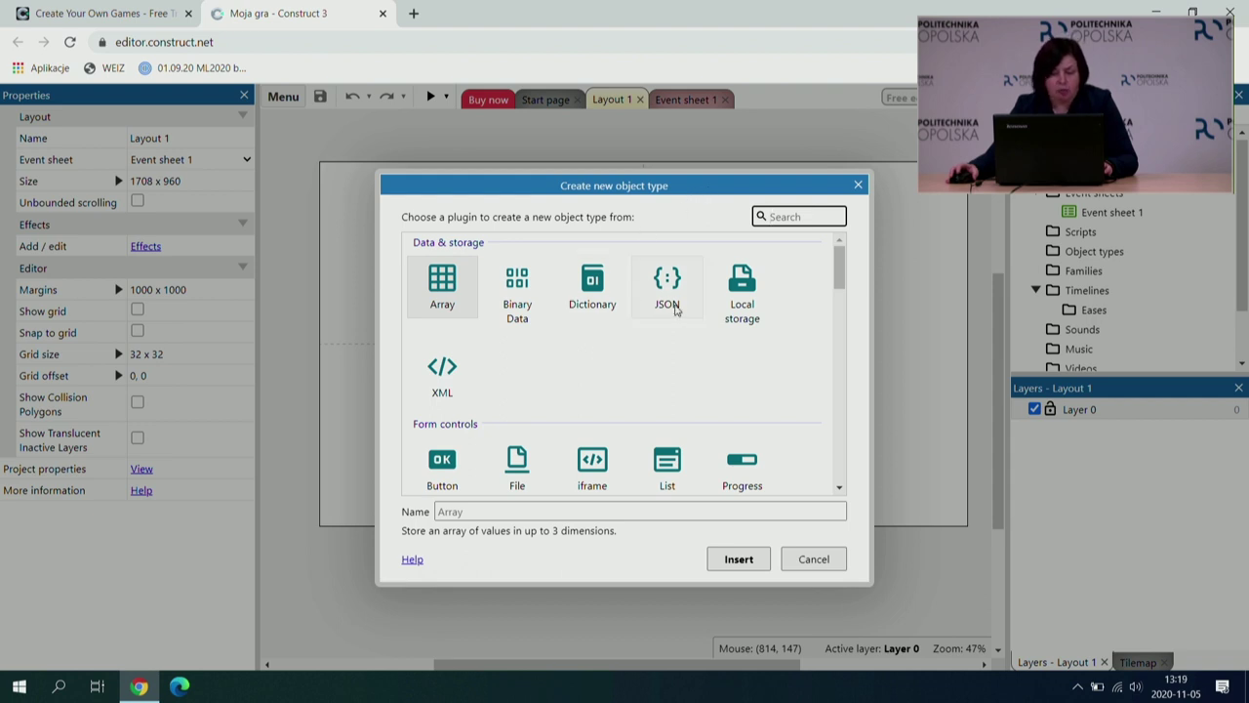
click(840, 274)
drag(839, 274, 837, 304)
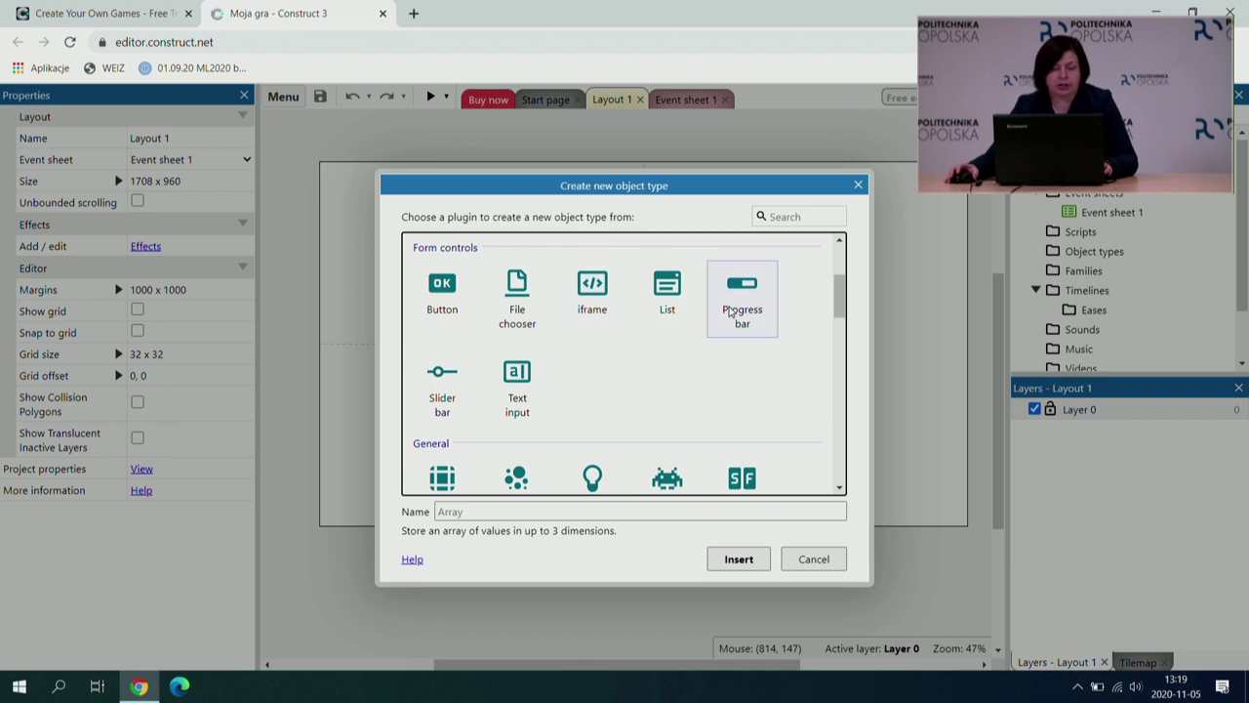
drag(836, 289, 841, 329)
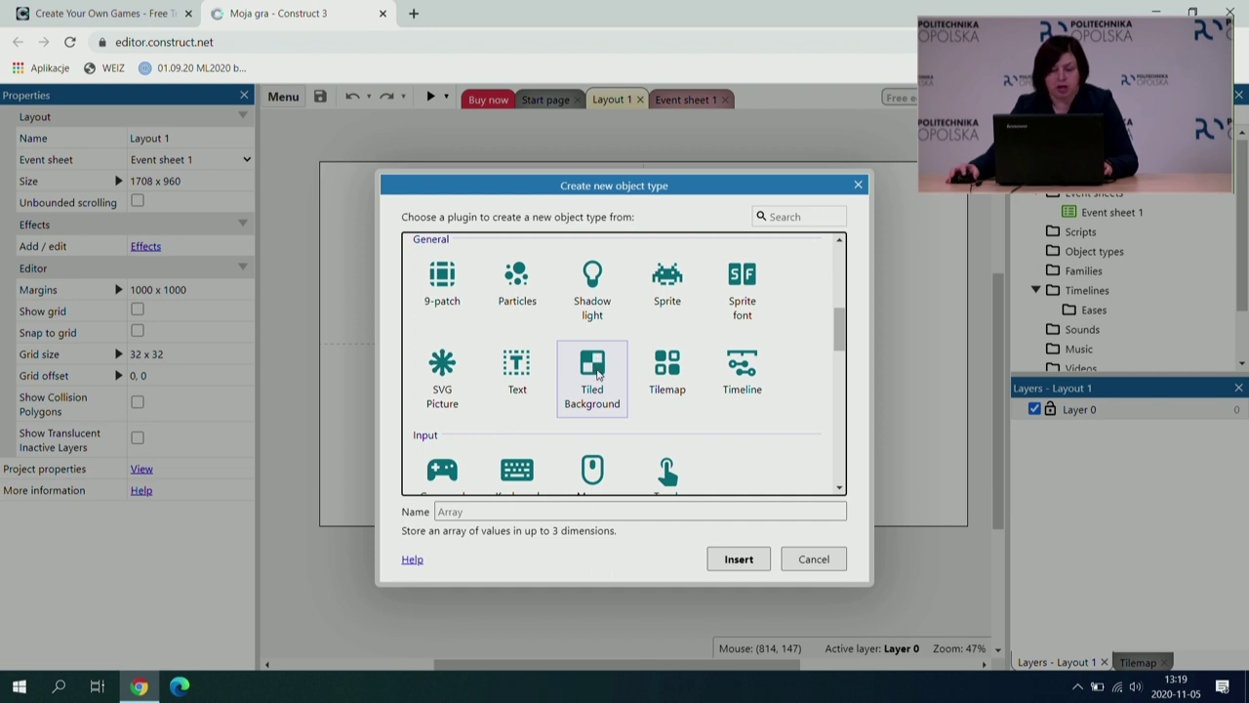
click(598, 374)
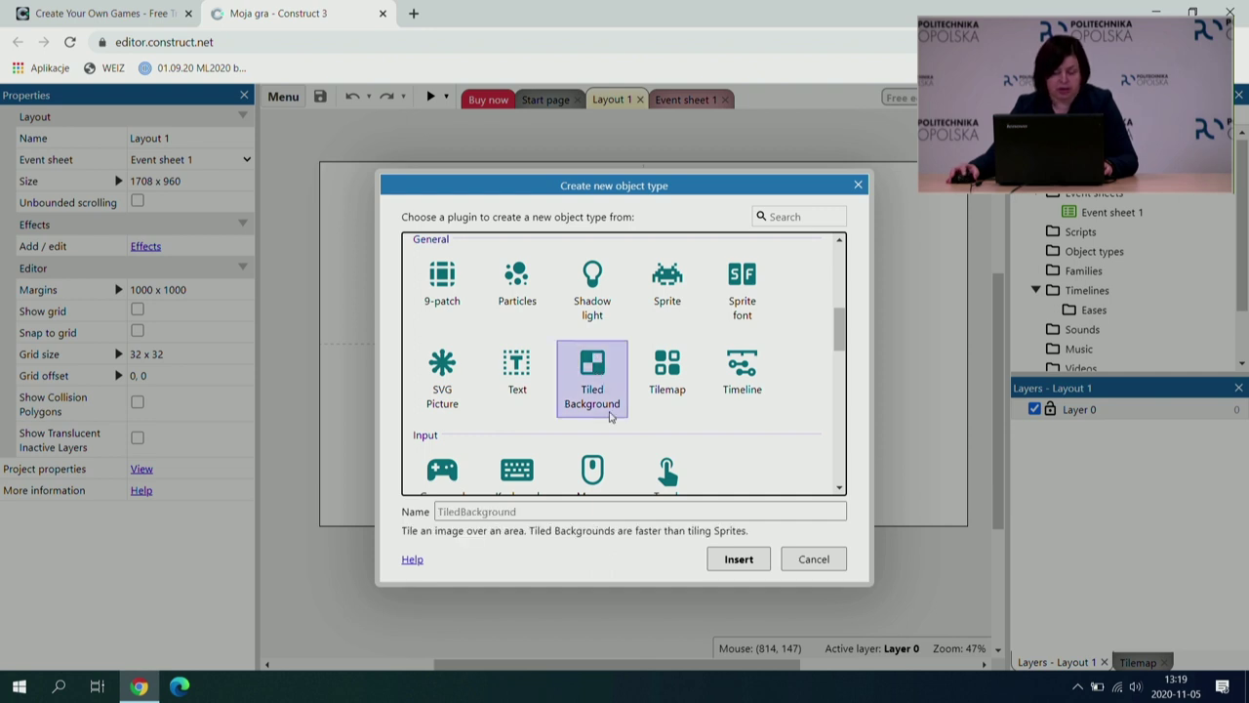
click(739, 560)
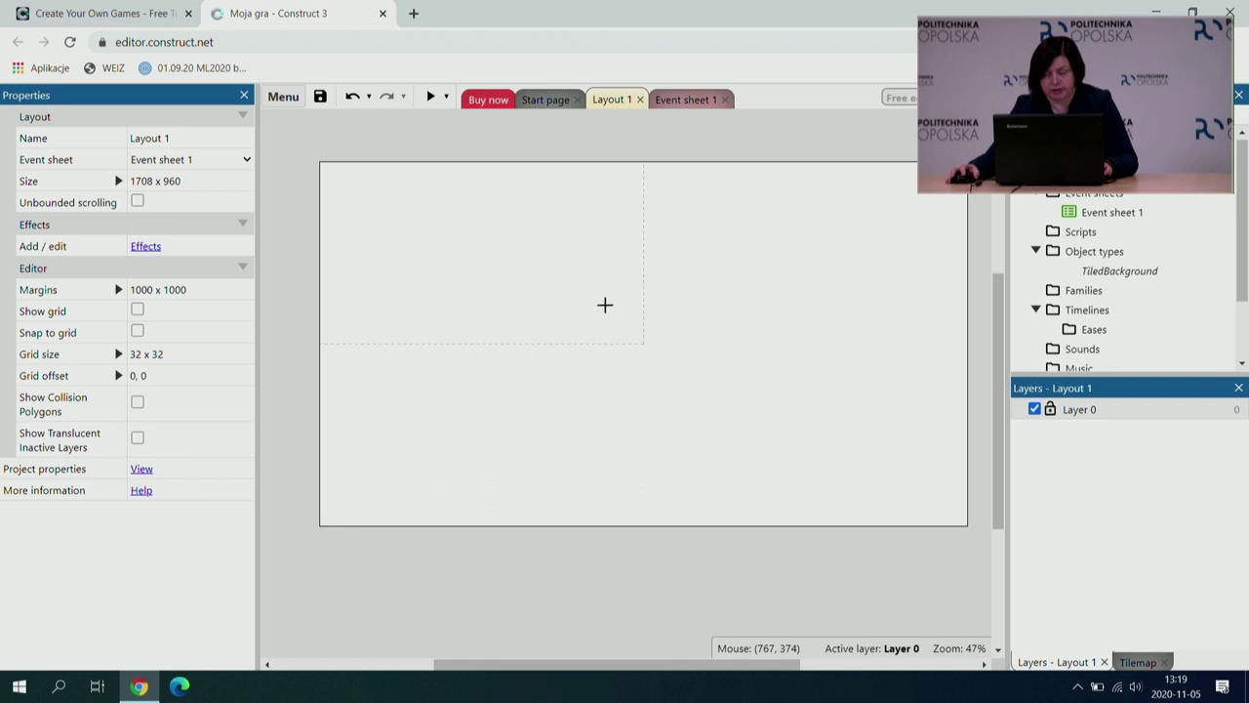
click(550, 242)
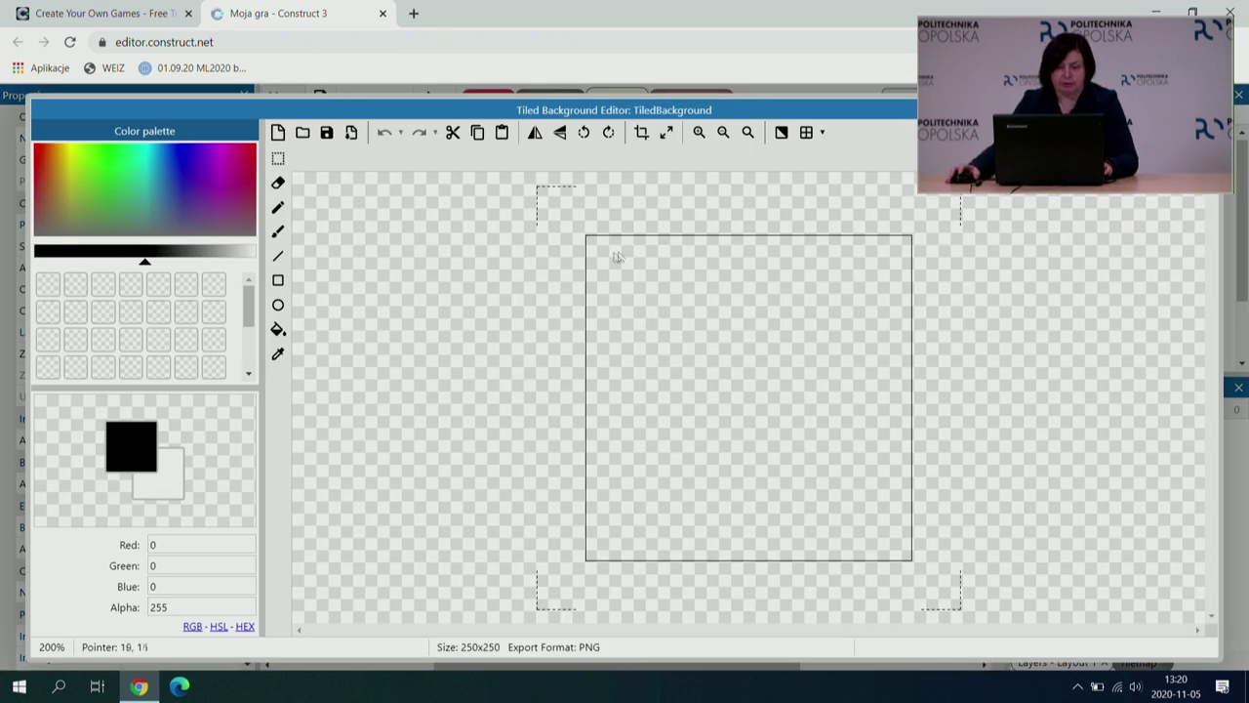
Load the free_space_galaxy_texture image from the desktop's ___Grafiki folder as the tiled background's image.
drag(947, 112, 955, 121)
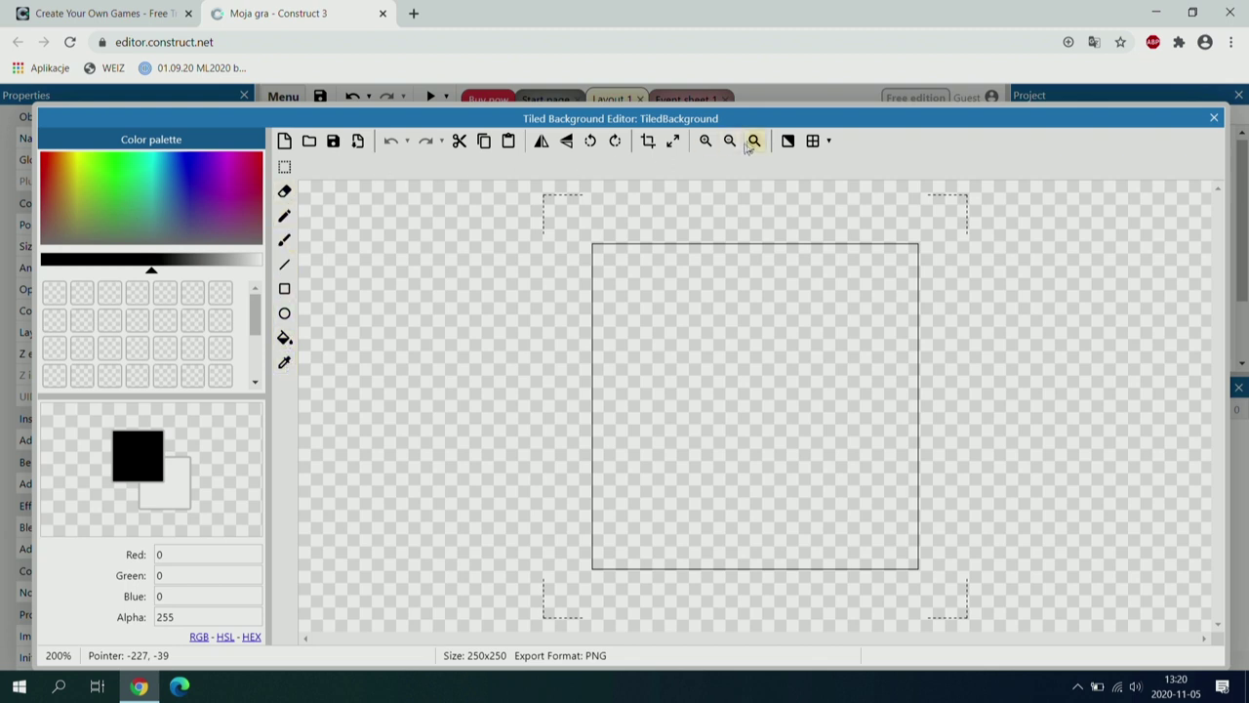
mouse_move(774, 121)
mouse_down()
mouse_move(793, 360)
mouse_move(785, 528)
mouse_move(768, 71)
mouse_move(766, 118)
mouse_move(754, 123)
mouse_up()
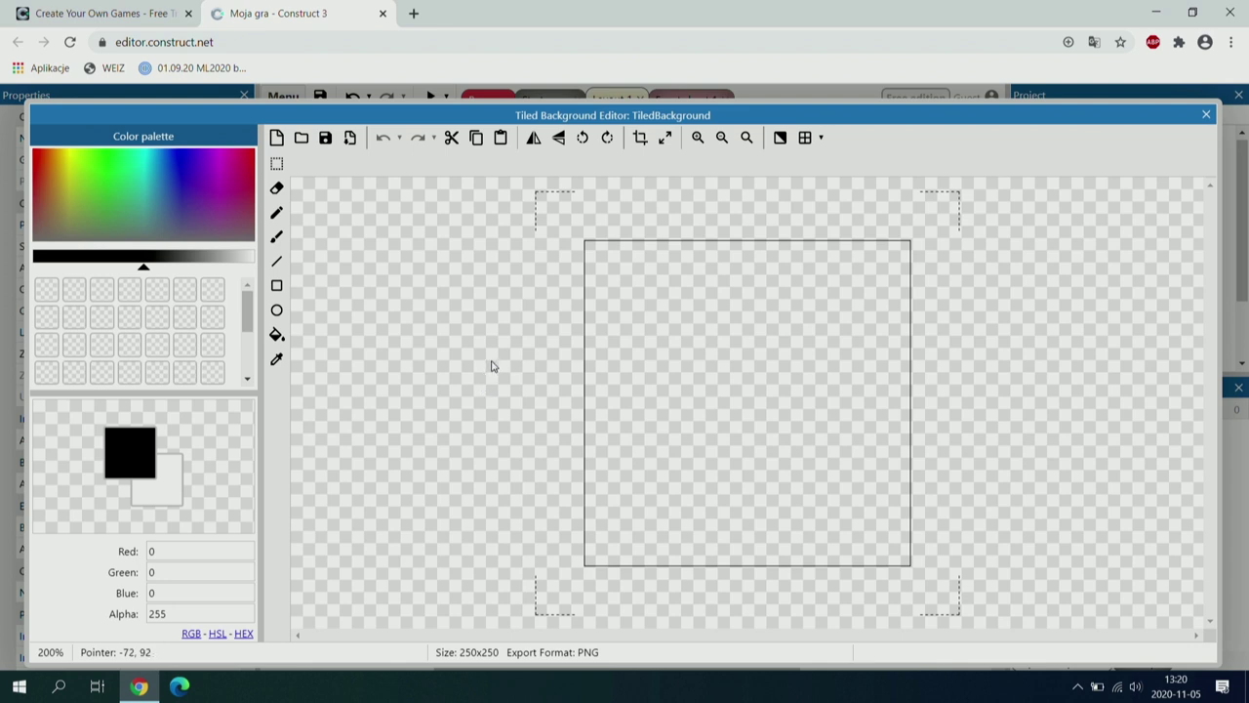
click(302, 139)
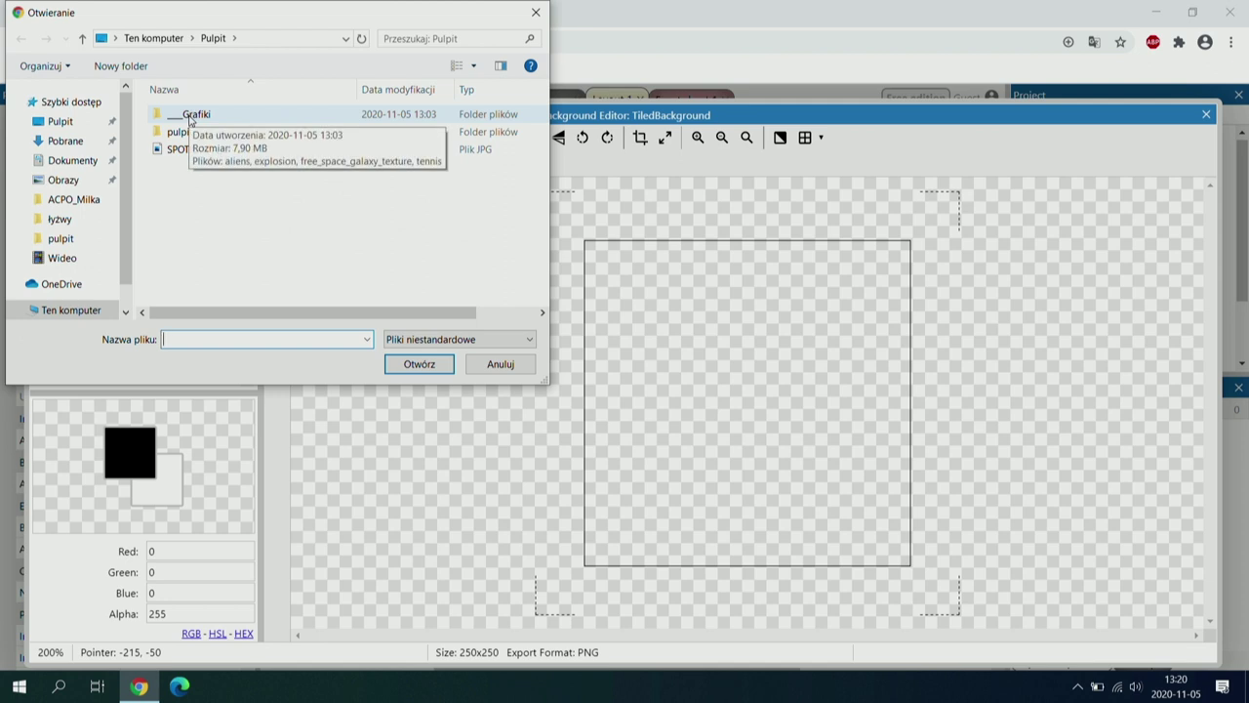
double_click(191, 117)
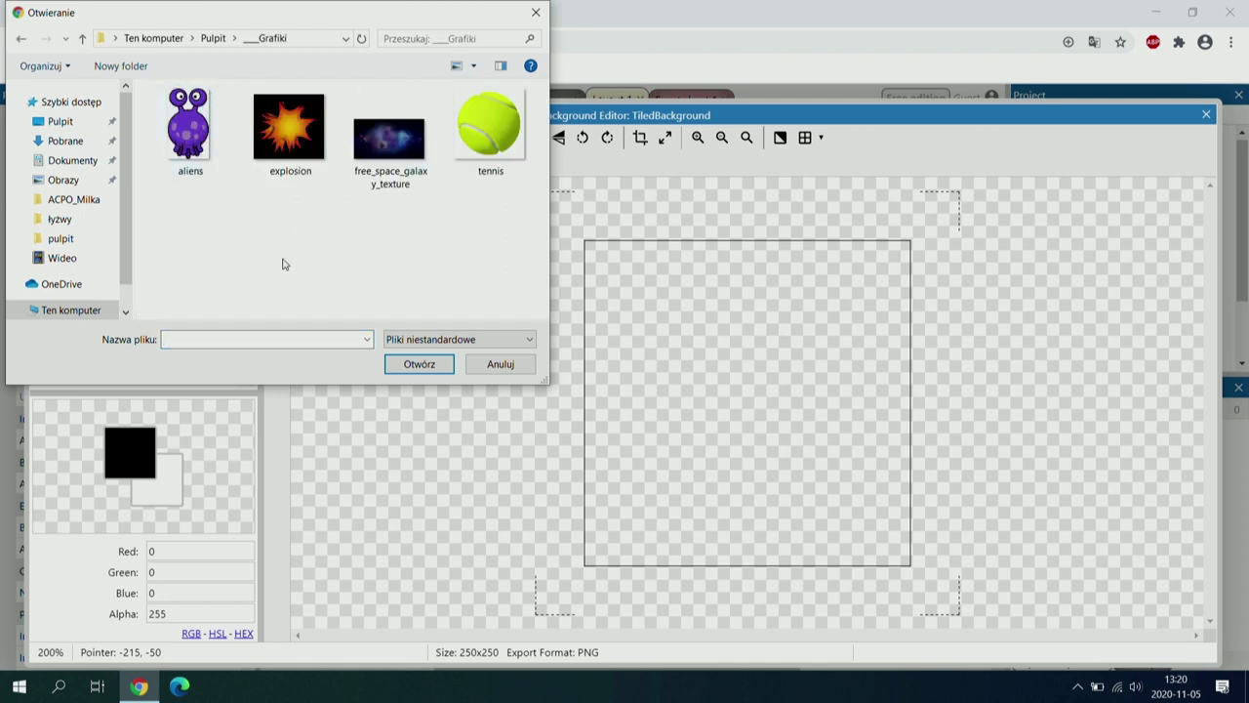
drag(301, 17, 357, 52)
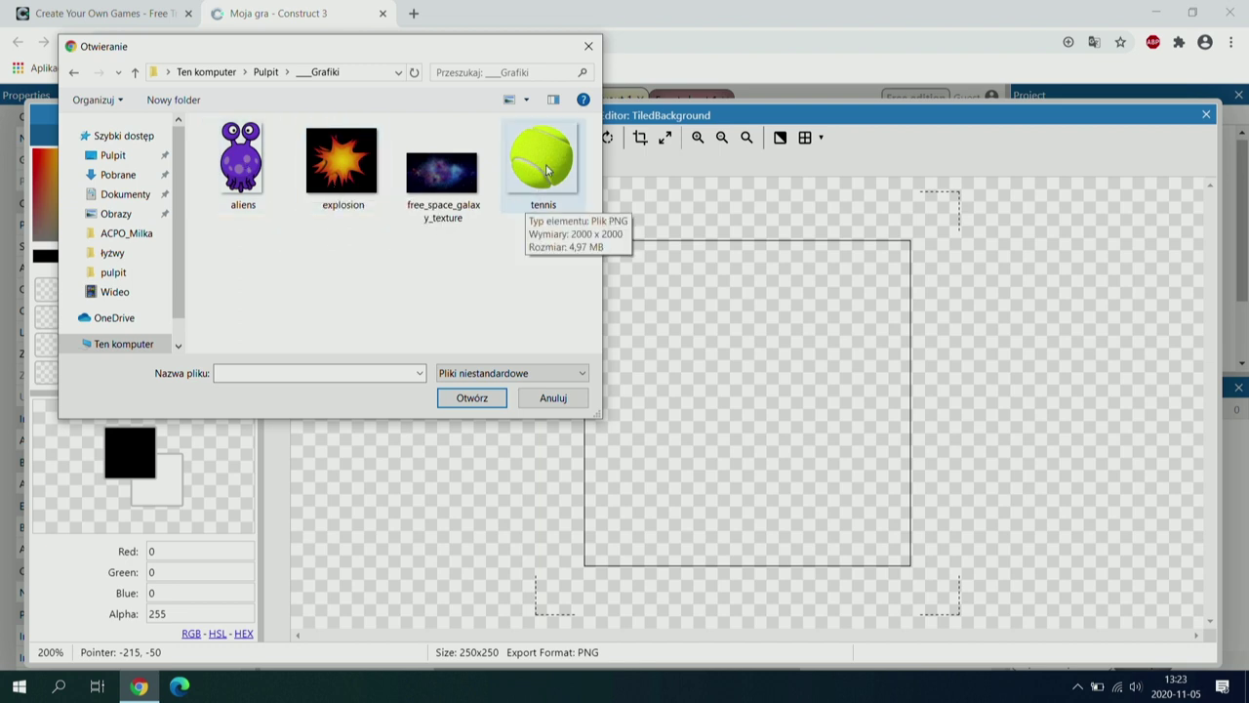
click(446, 175)
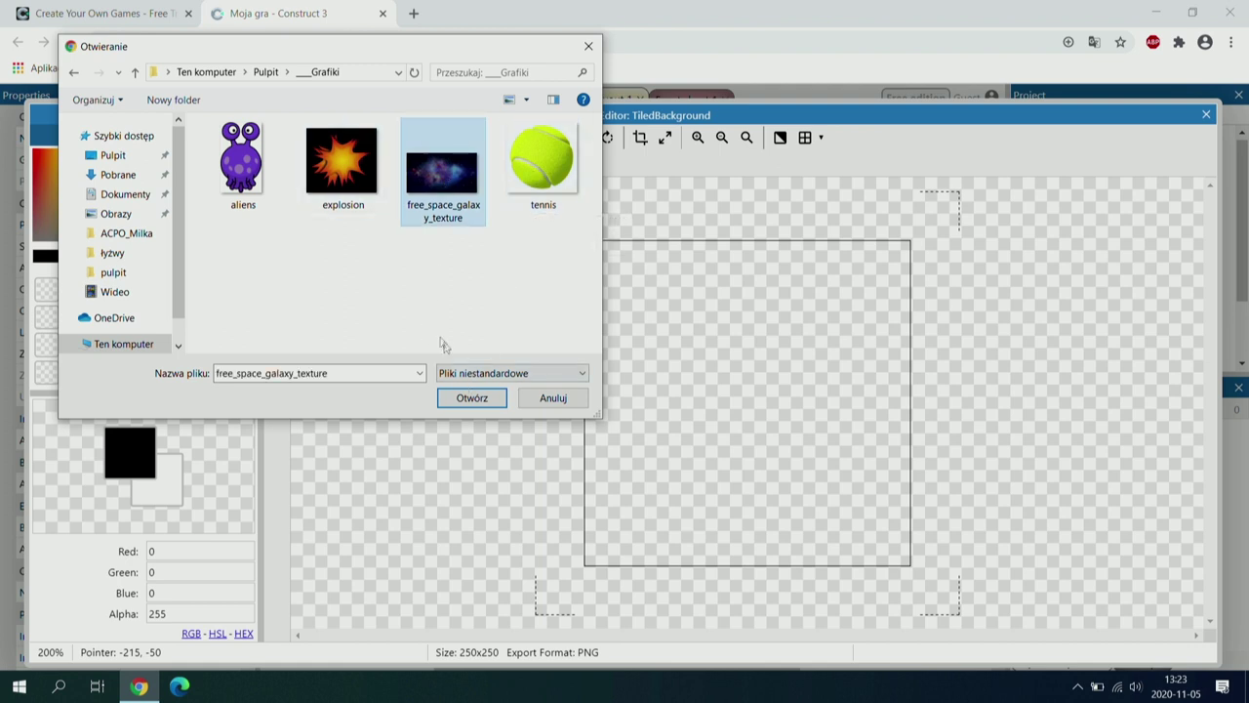
click(472, 398)
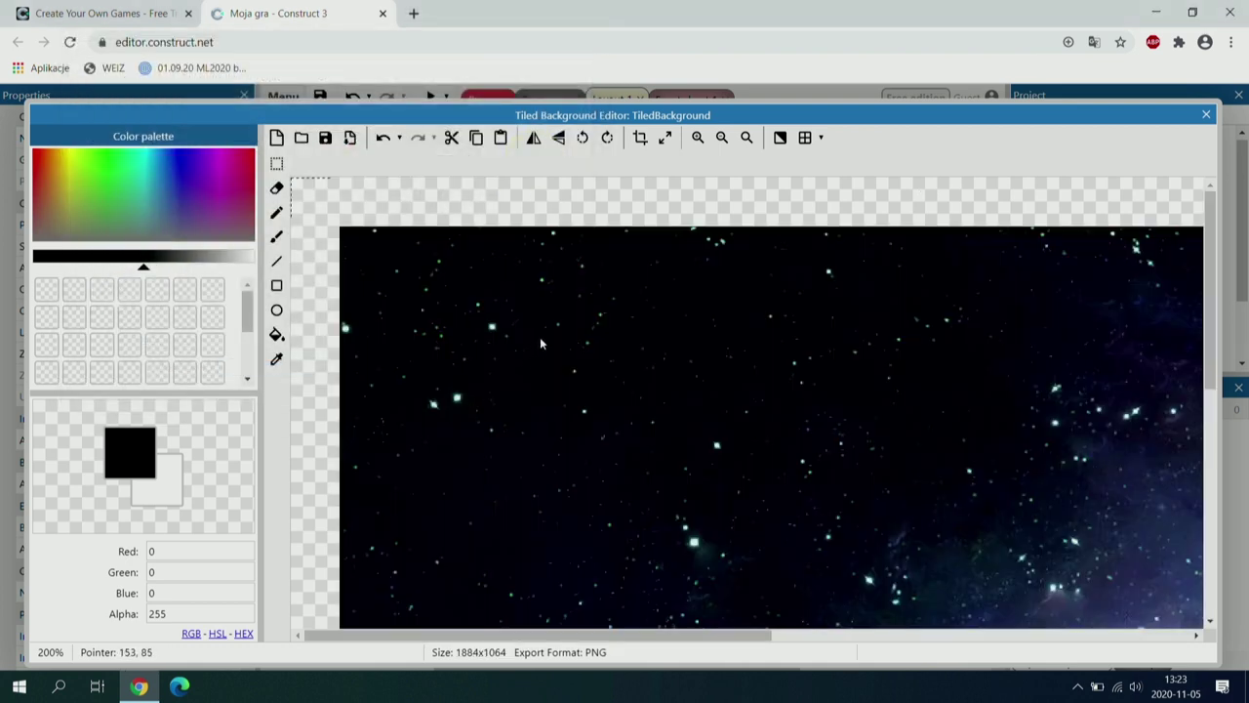
Examine the whole loaded galaxy image at different magnifications, then close the Tiled Background editor.
scroll(539, 338, down, 3)
scroll(540, 344, down, 10)
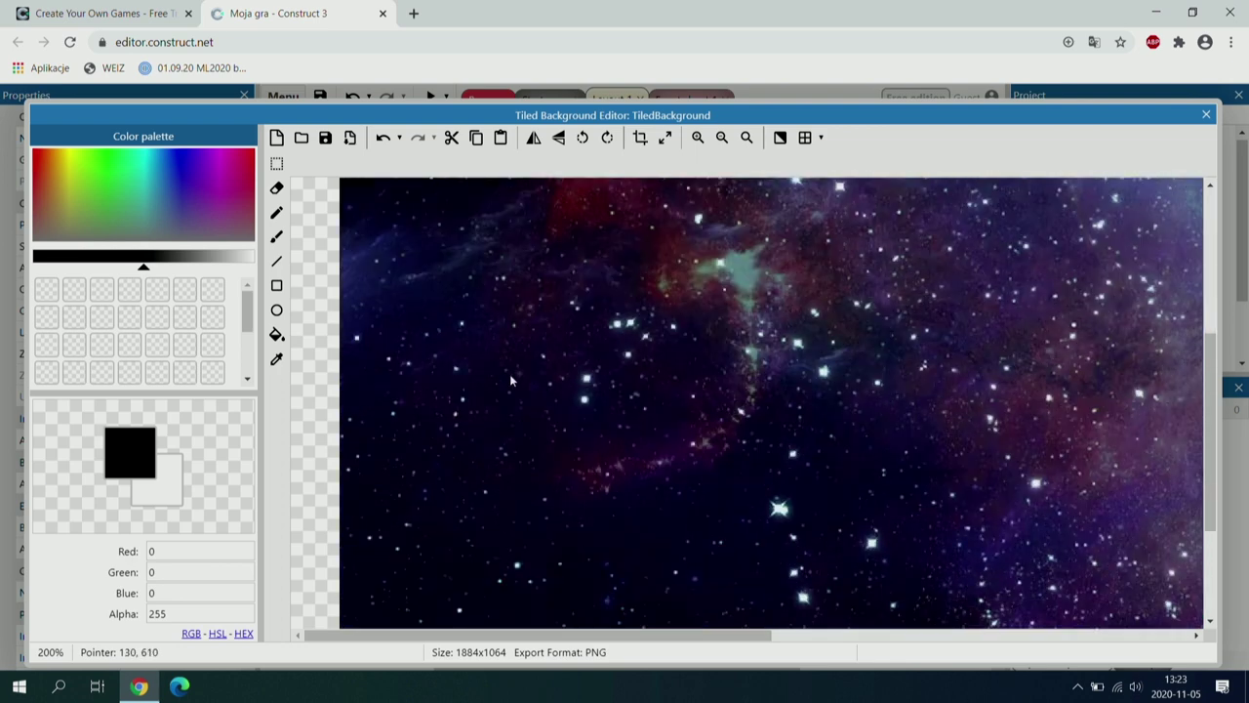
scroll(478, 388, down, 2)
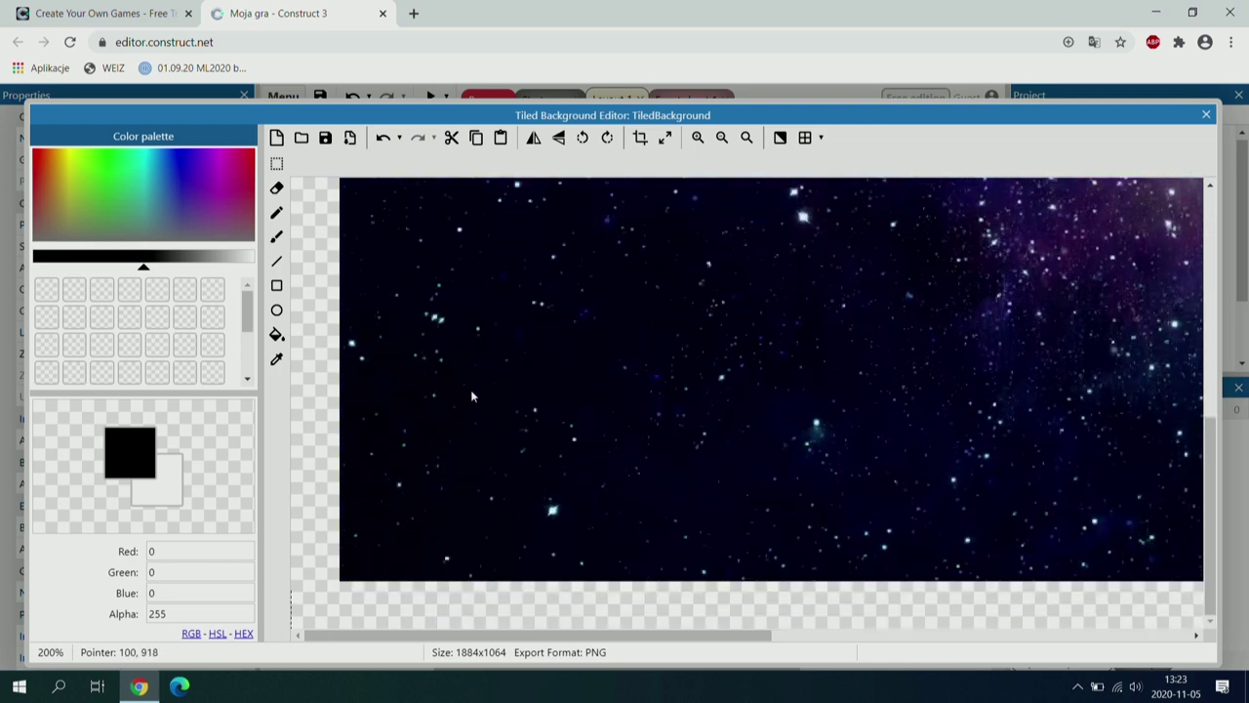
scroll(470, 396, up, 10)
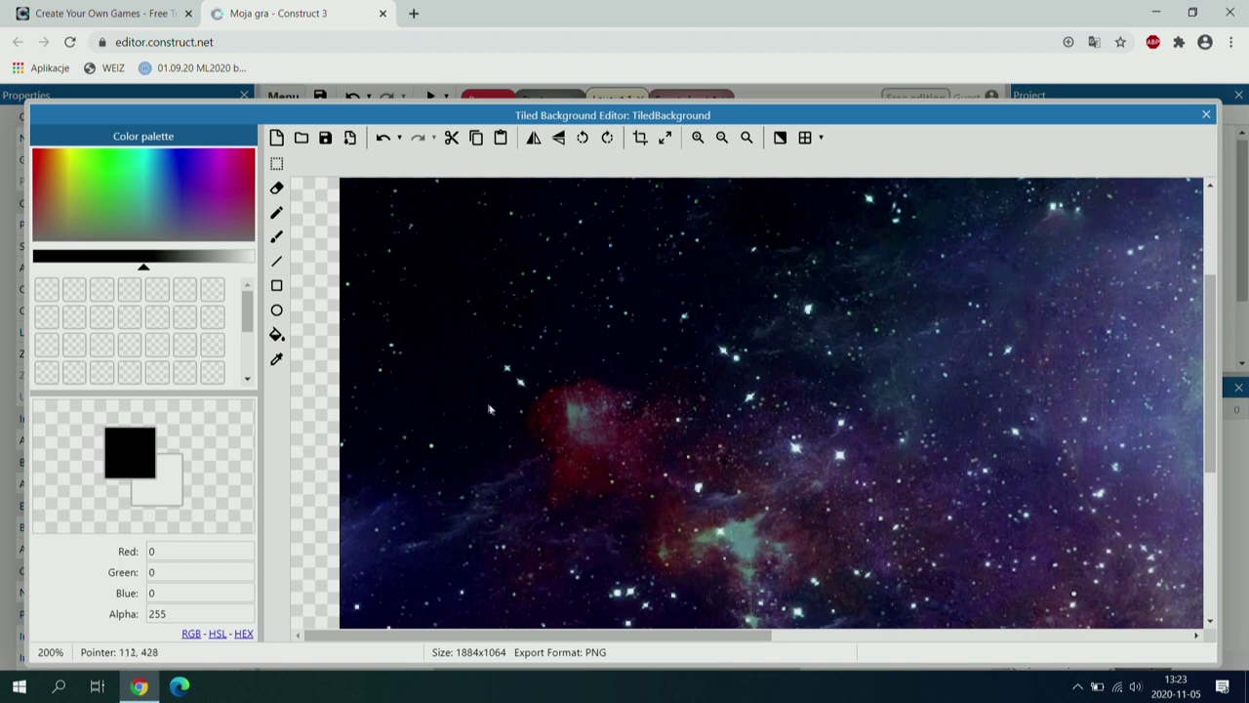
ctrl+scroll(496, 413, up, 2)
ctrl+scroll(496, 420, up, 1)
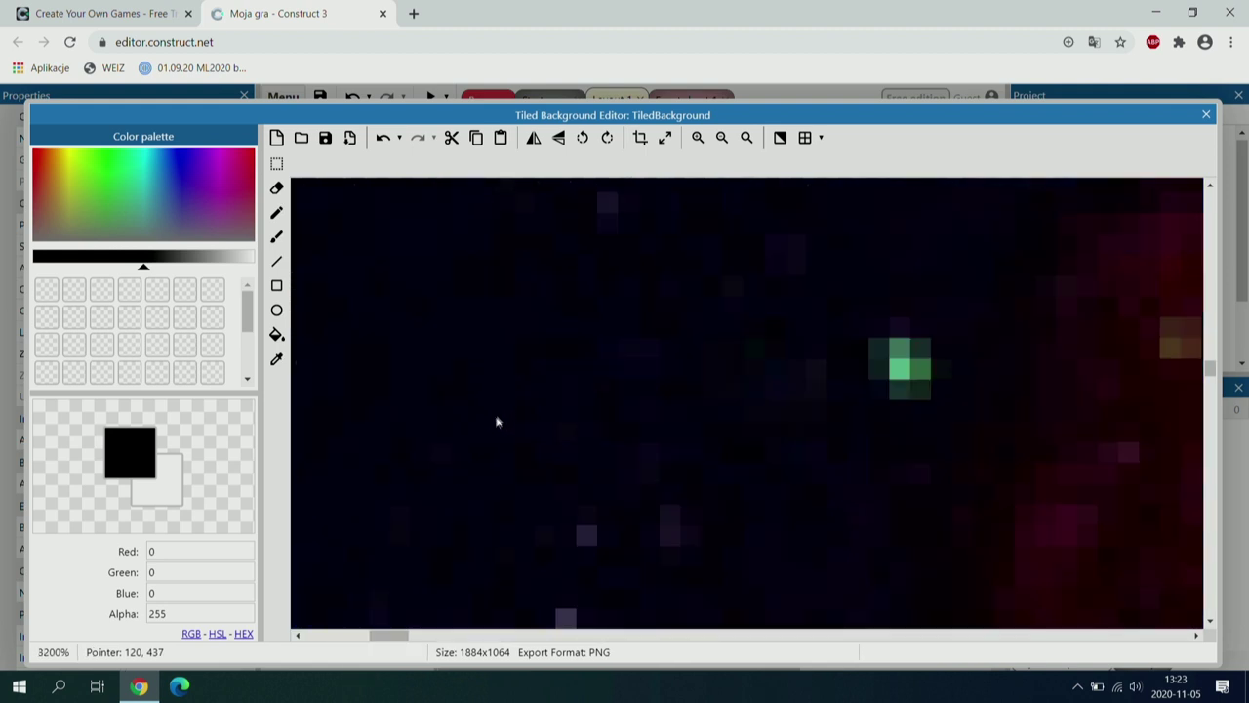
ctrl+scroll(487, 442, down, 4)
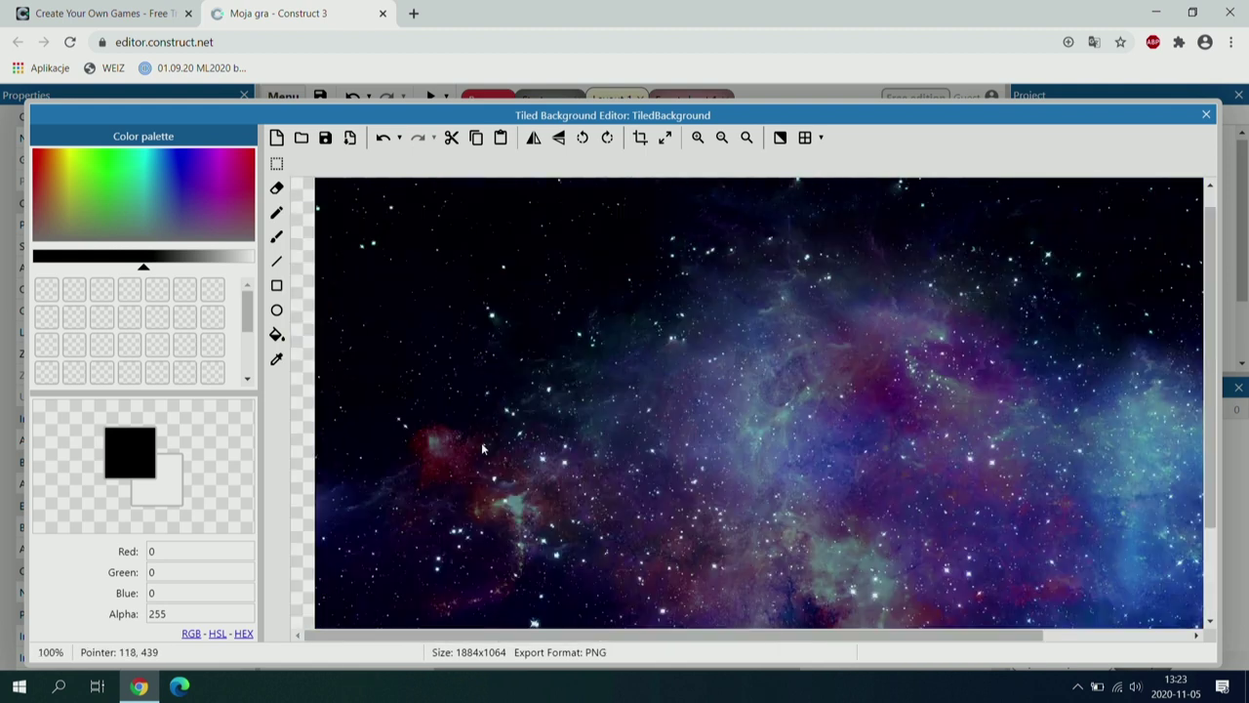
ctrl+scroll(481, 445, down, 2)
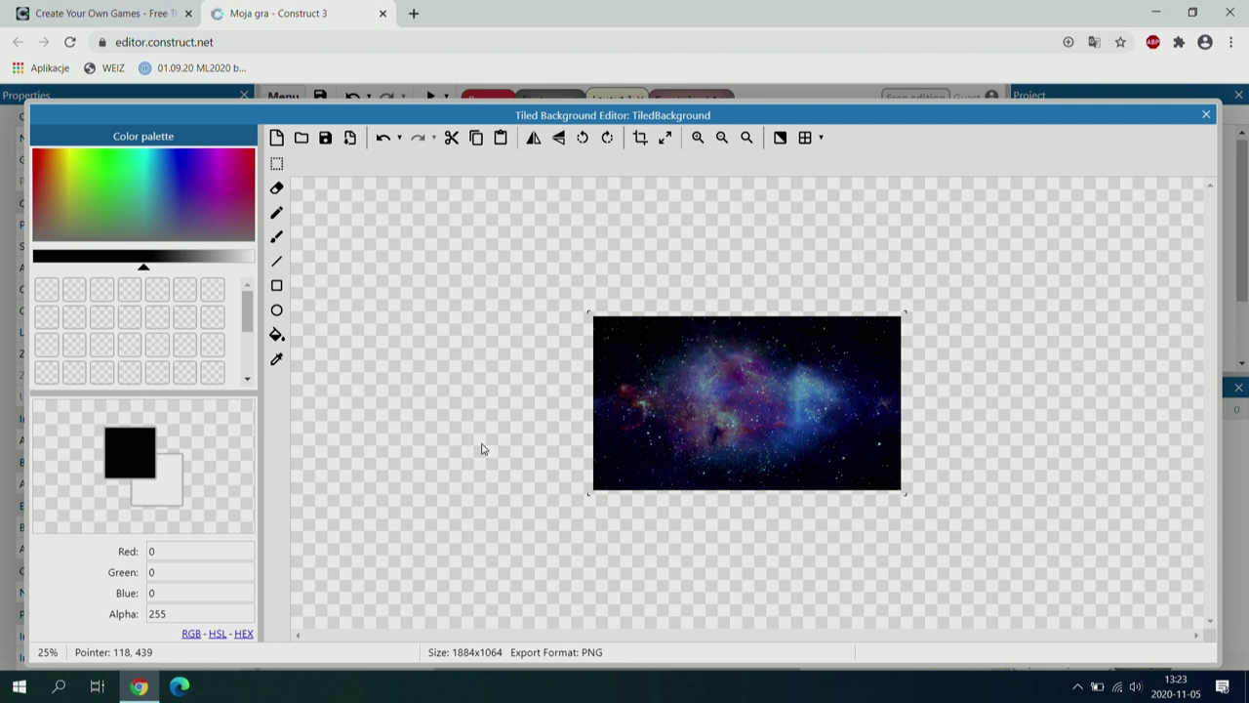
ctrl+scroll(481, 448, up, 1)
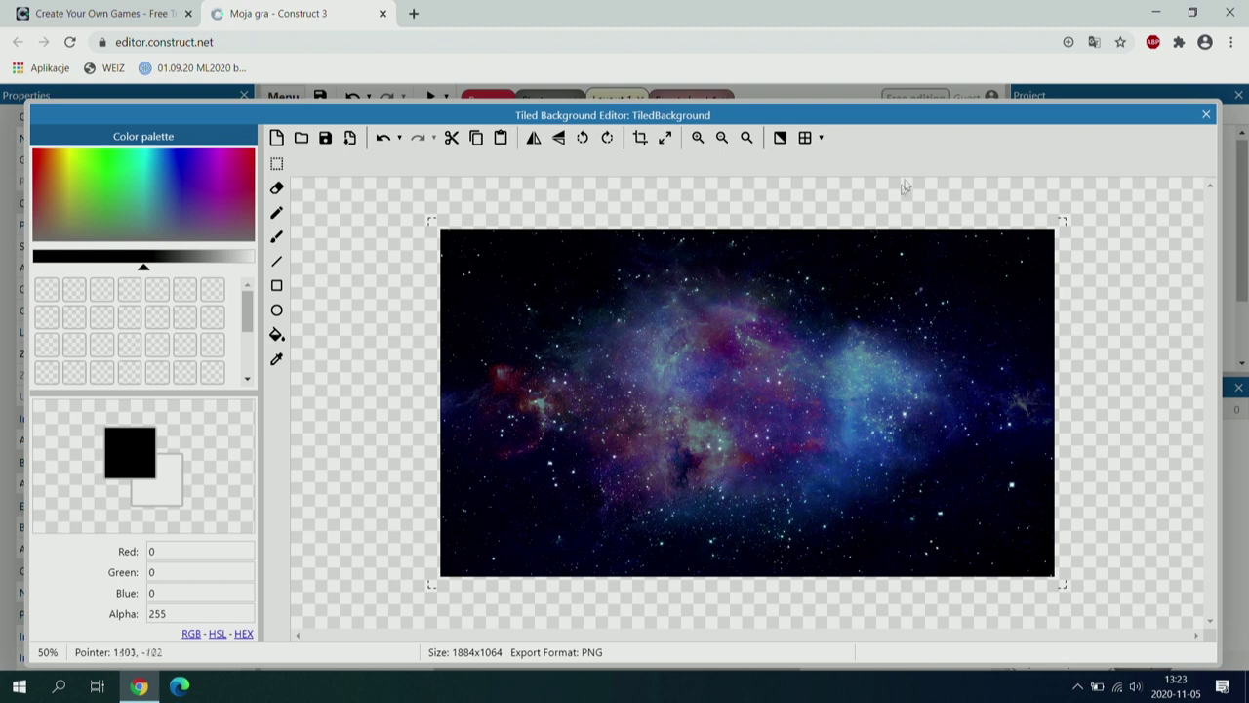
drag(954, 123, 951, 99)
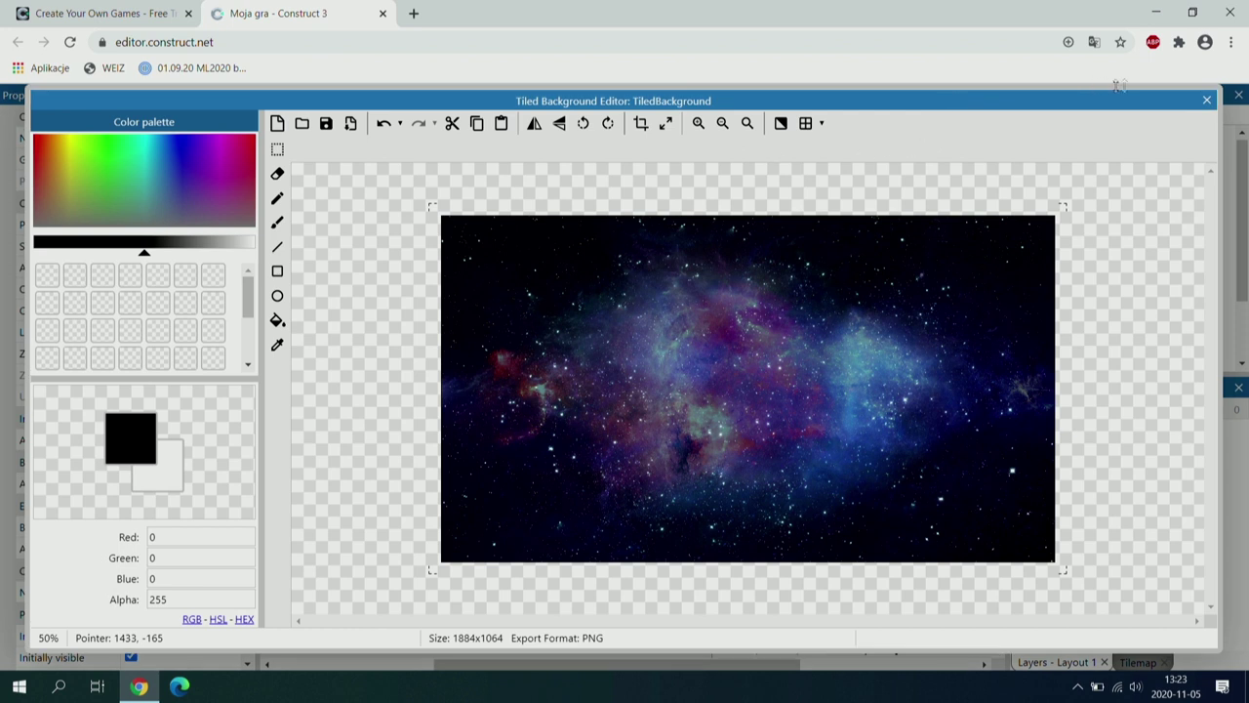
click(1208, 101)
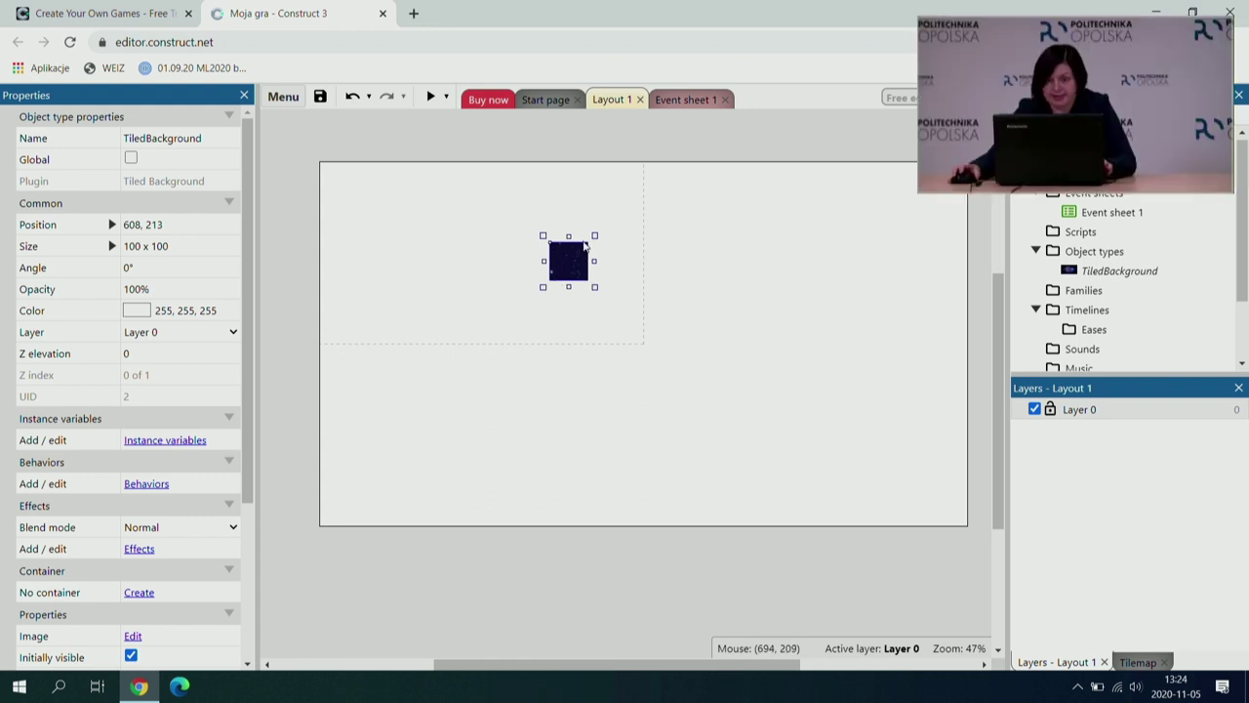
Enlarge the tiled background to about 1730 x 984 with its origin near -10, -8 so it covers the whole layout.
drag(594, 288, 723, 540)
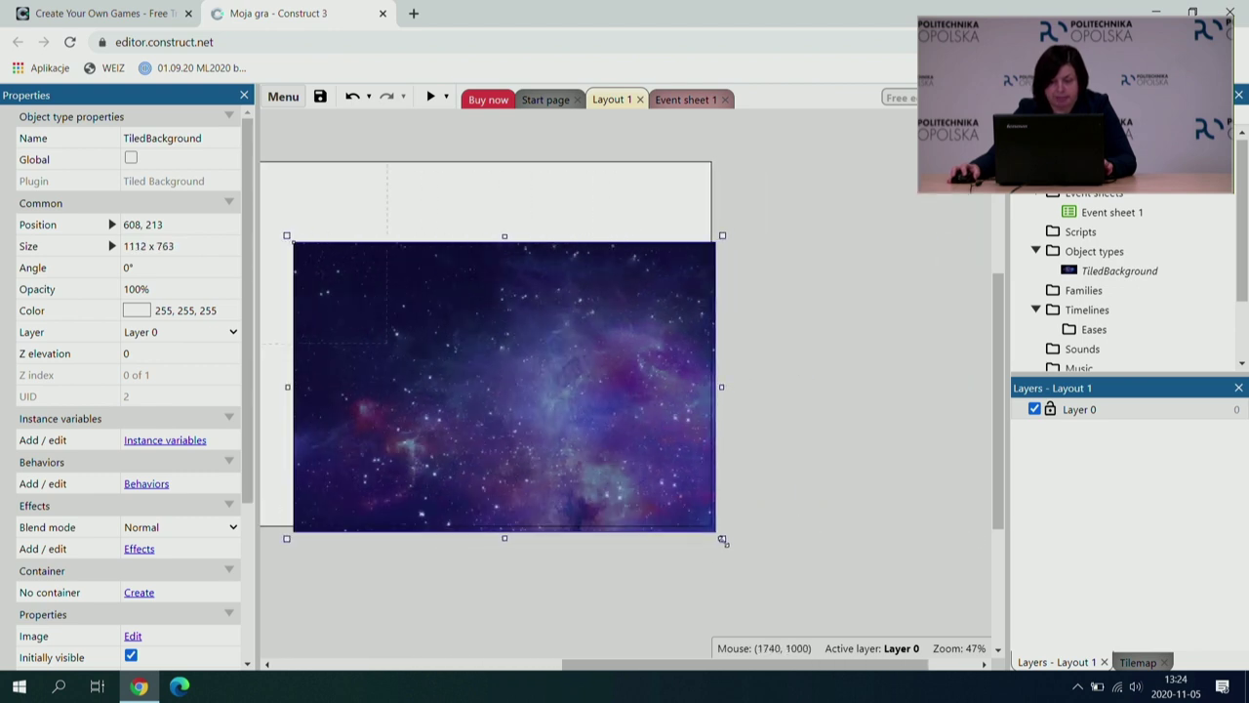
drag(660, 668, 488, 668)
drag(623, 228, 392, 150)
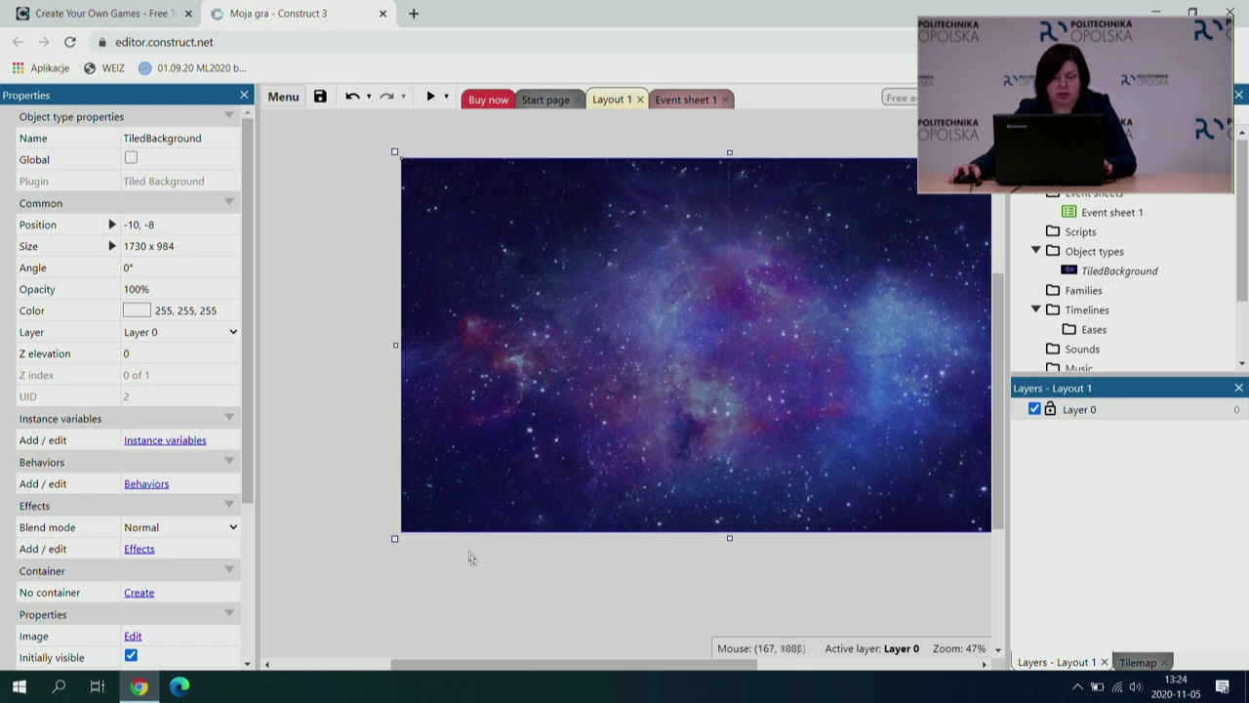
drag(467, 665, 510, 679)
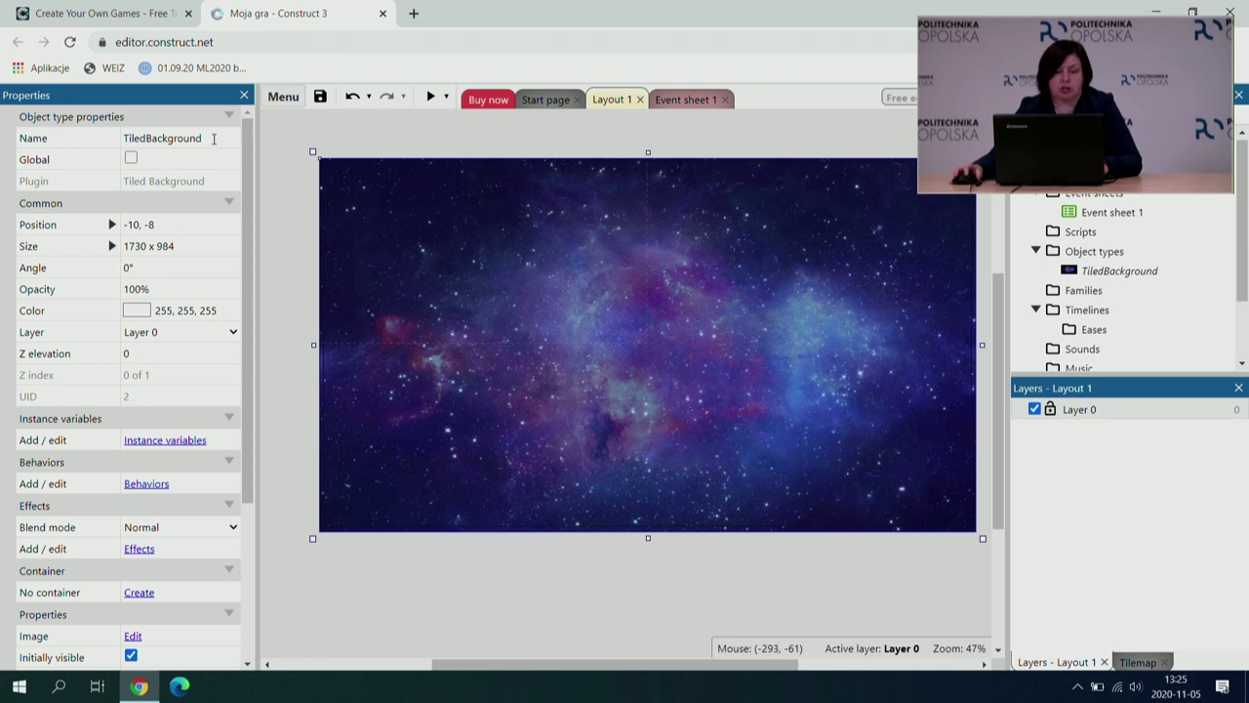
Rename the TiledBackground object as Obrazek_Tla.
click(213, 138)
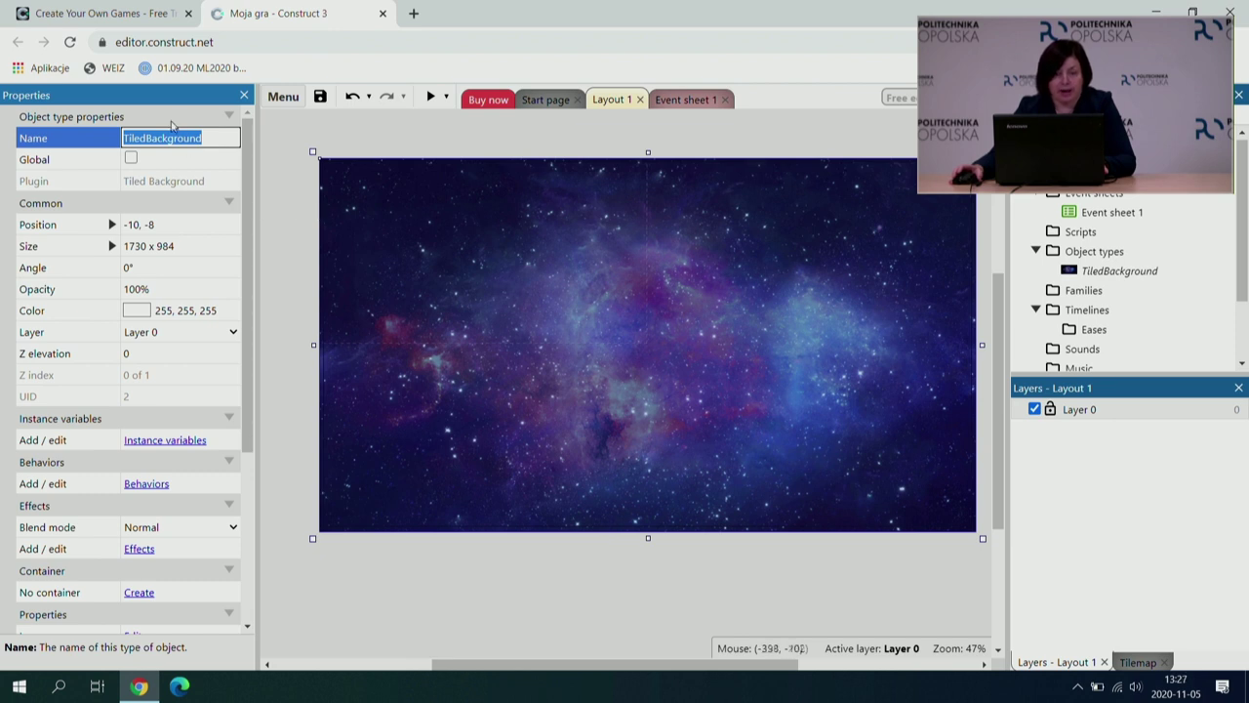
key(Home)
text(obraze)
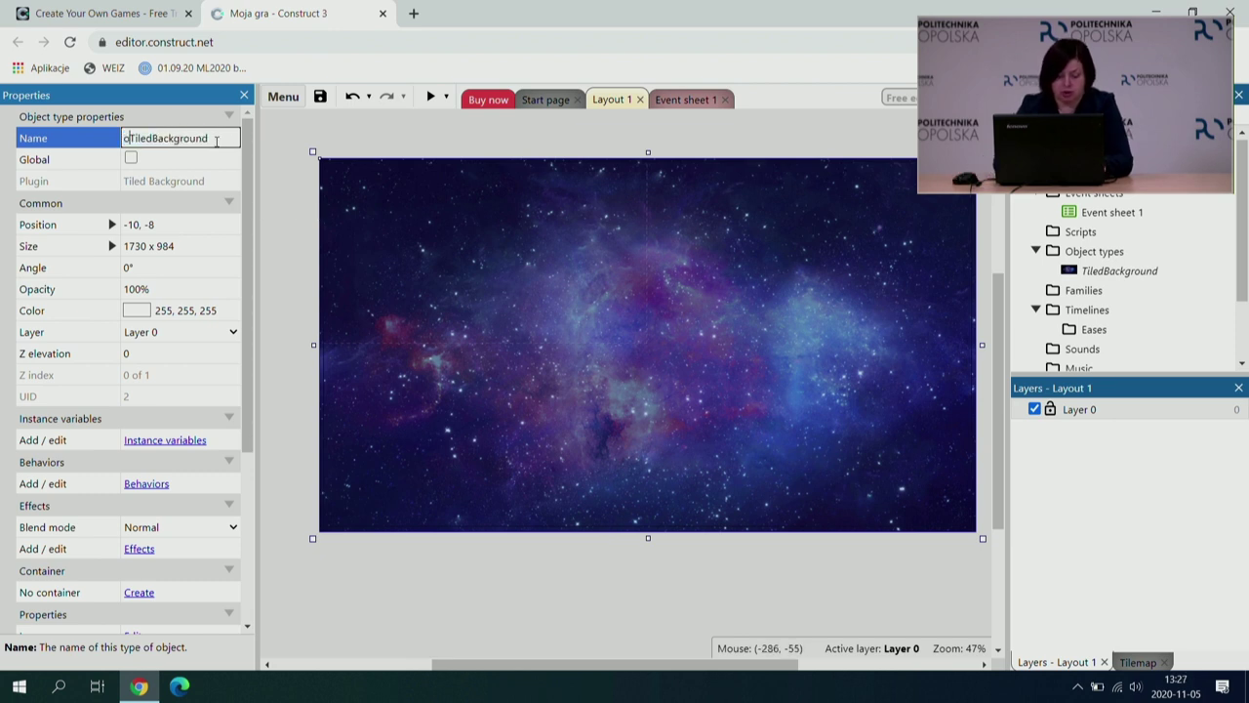
text(k)
key(Home)
text(tla)
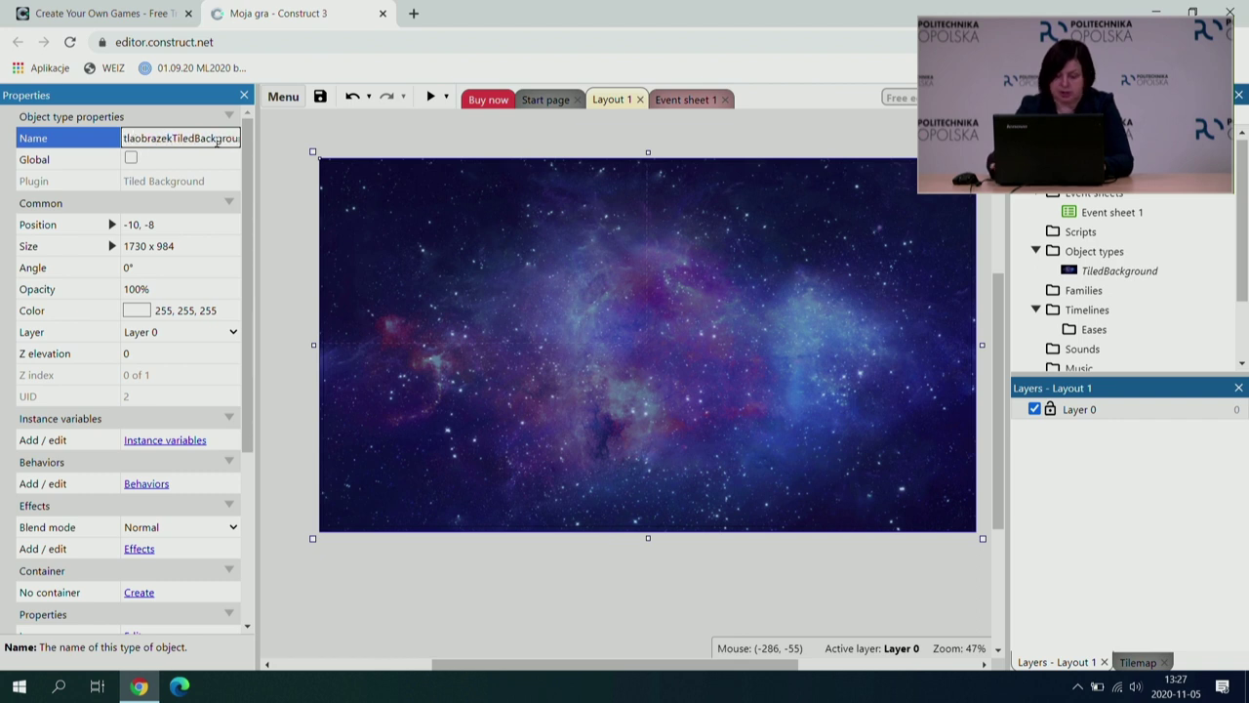
key(BackSpace)
key(BackSpace)
key(BackSpace)
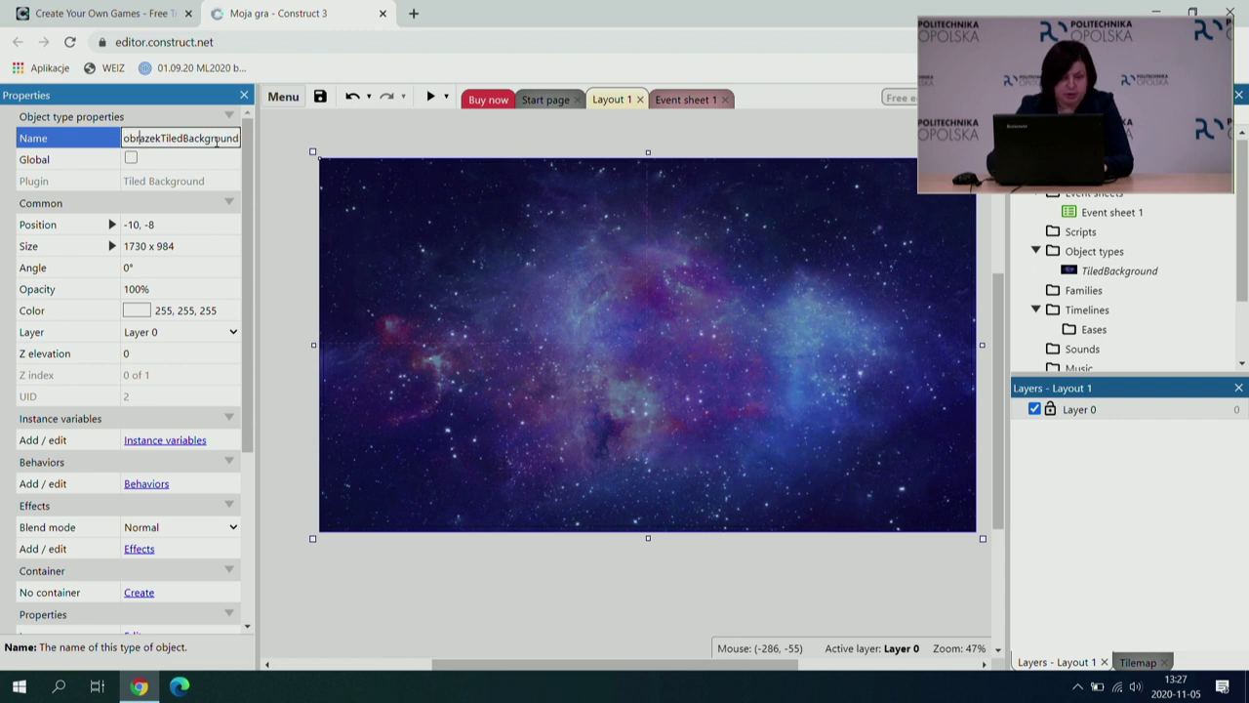
text(Tla)
key(Delete)
key(Delete)
key(Delete)
key(Delete)
key(Delete)
key(Delete)
key(Delete)
key(Delete)
key(Delete)
key(Delete)
key(Delete)
key(Delete)
key(Delete)
key(Delete)
key(Delete)
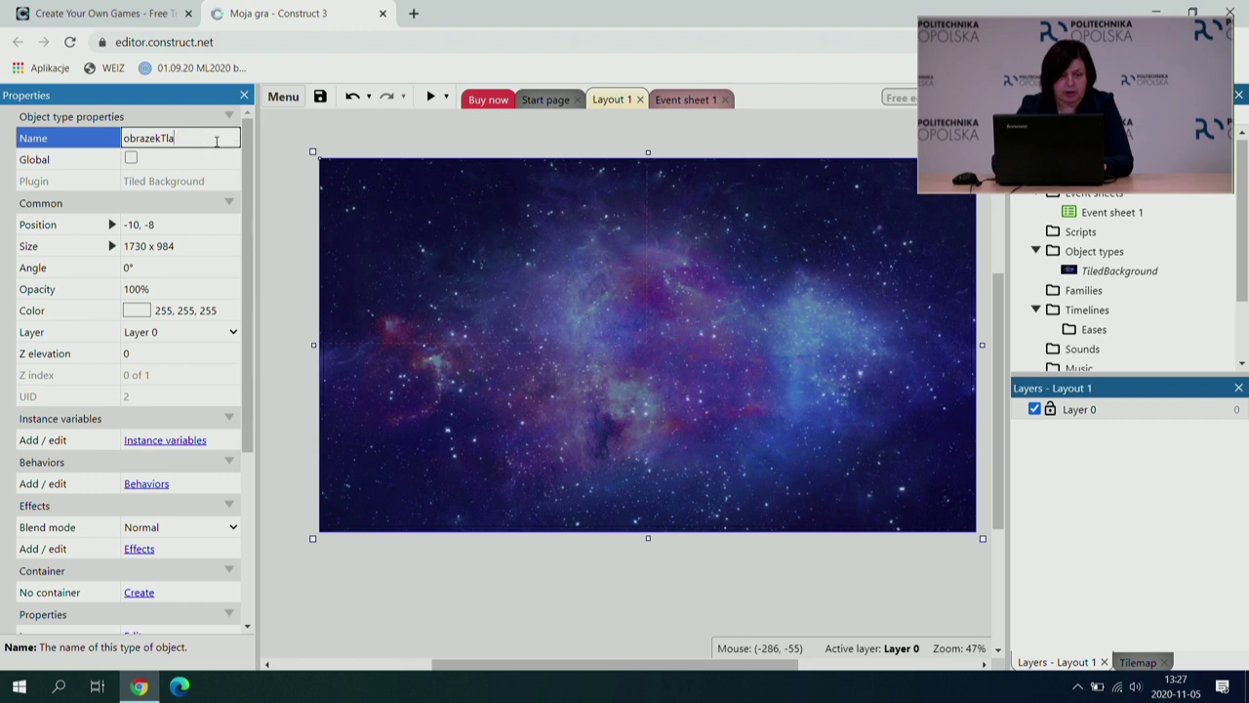
key(Left)
key(Left)
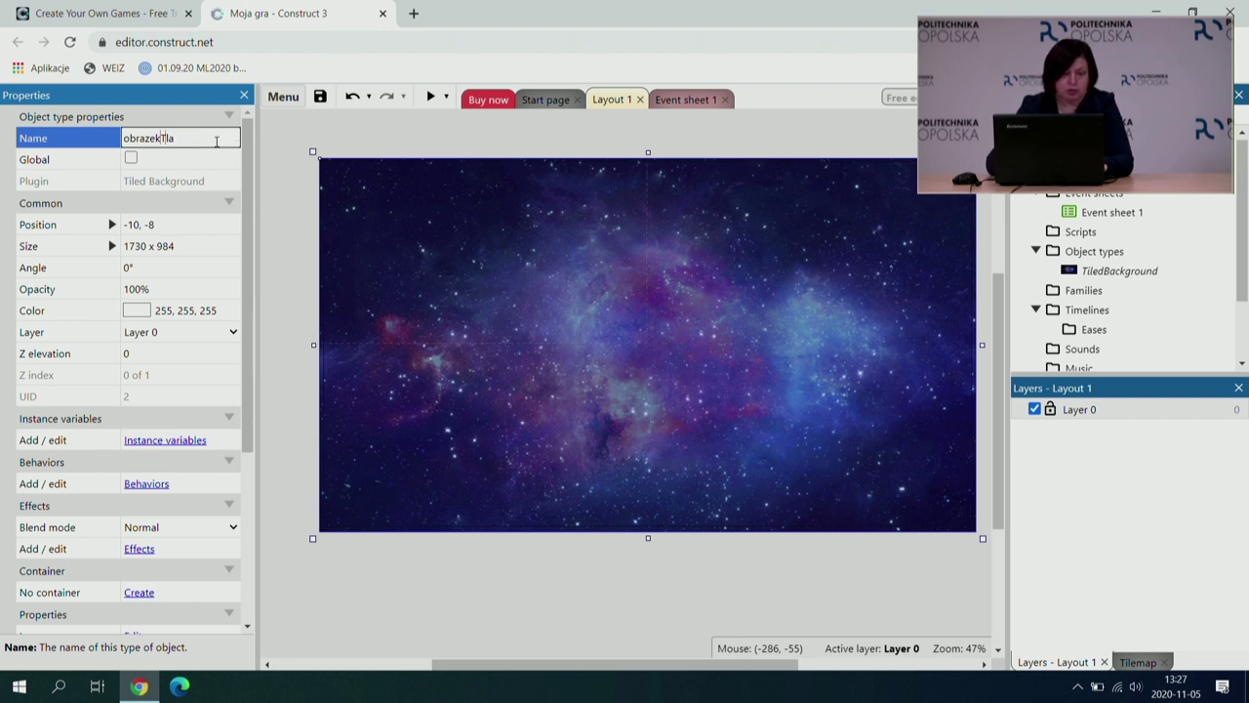
text(_)
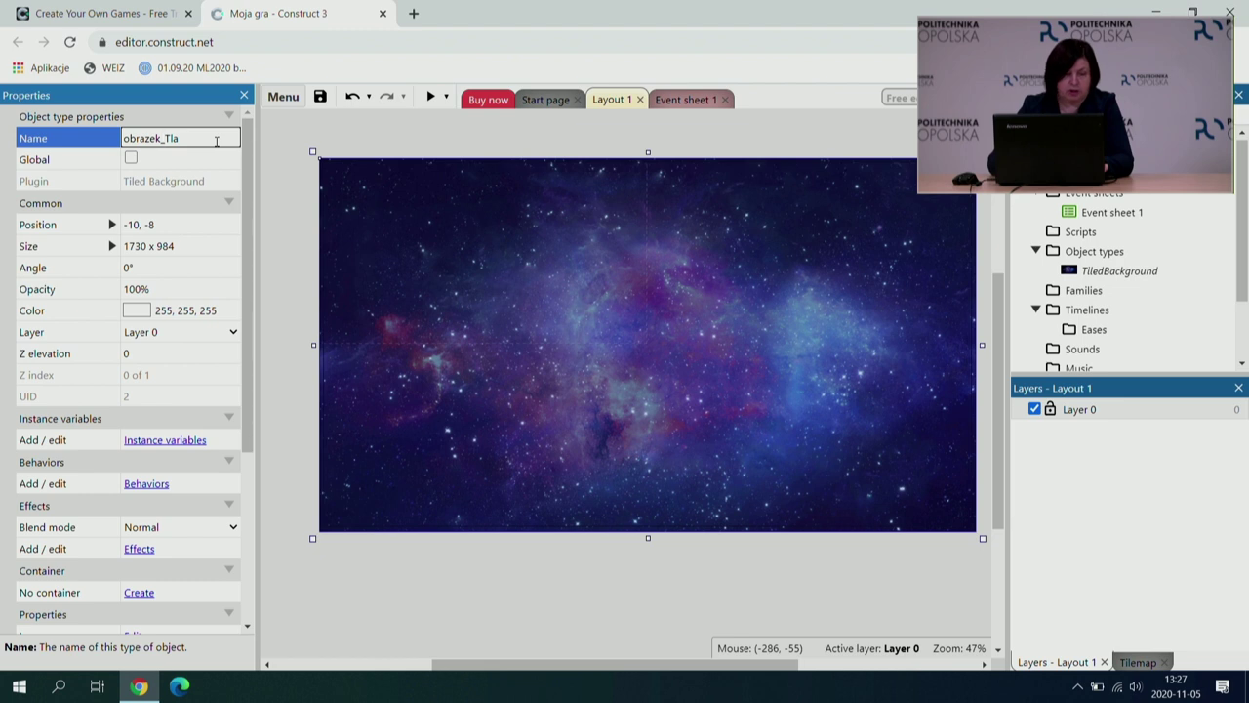
key(Left)
key(Left)
key(Left)
key(Left)
key(Left)
key(Left)
key(BackSpace)
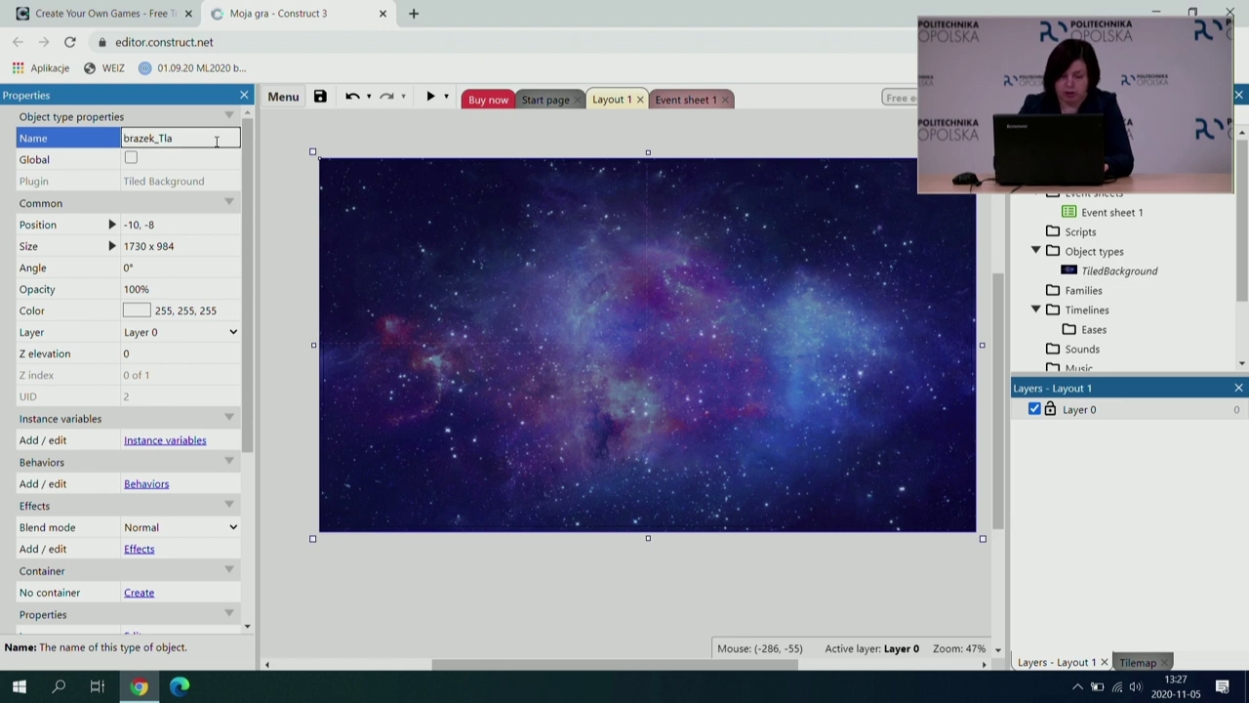
text(O)
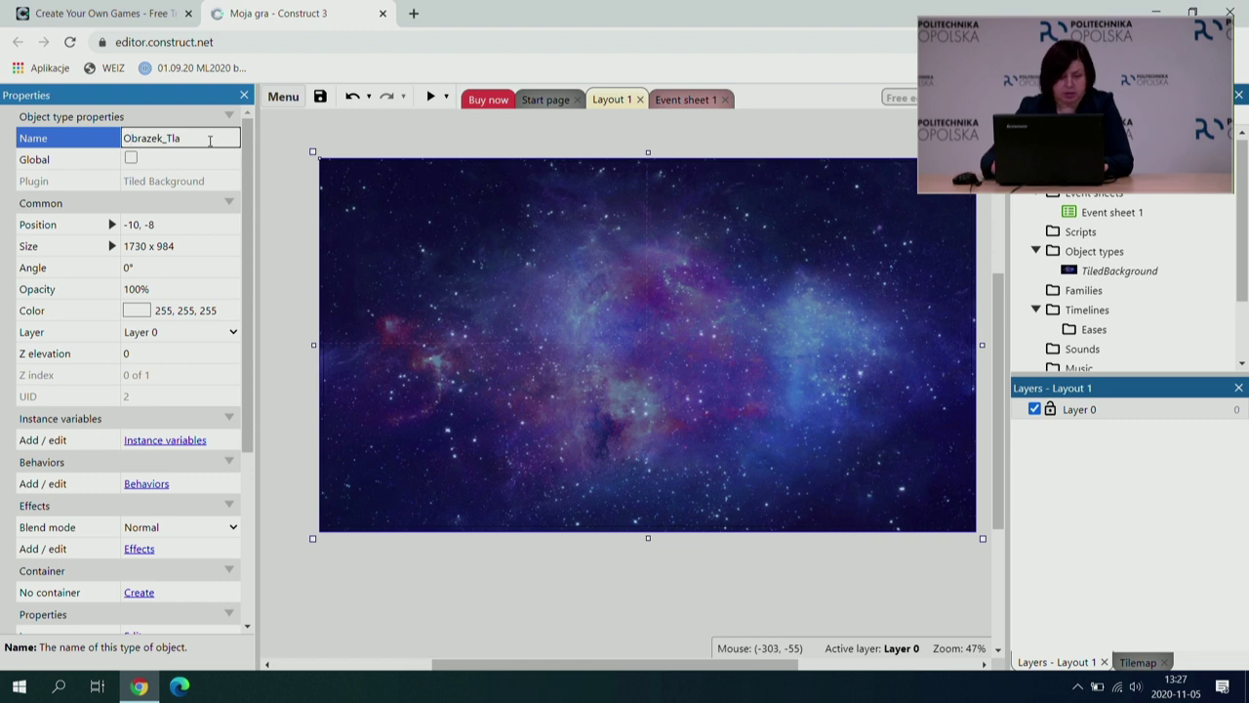
key(Right)
key(Right)
key(Right)
key(Right)
key(Right)
key(Right)
key(Right)
key(Right)
key(Right)
key(Right)
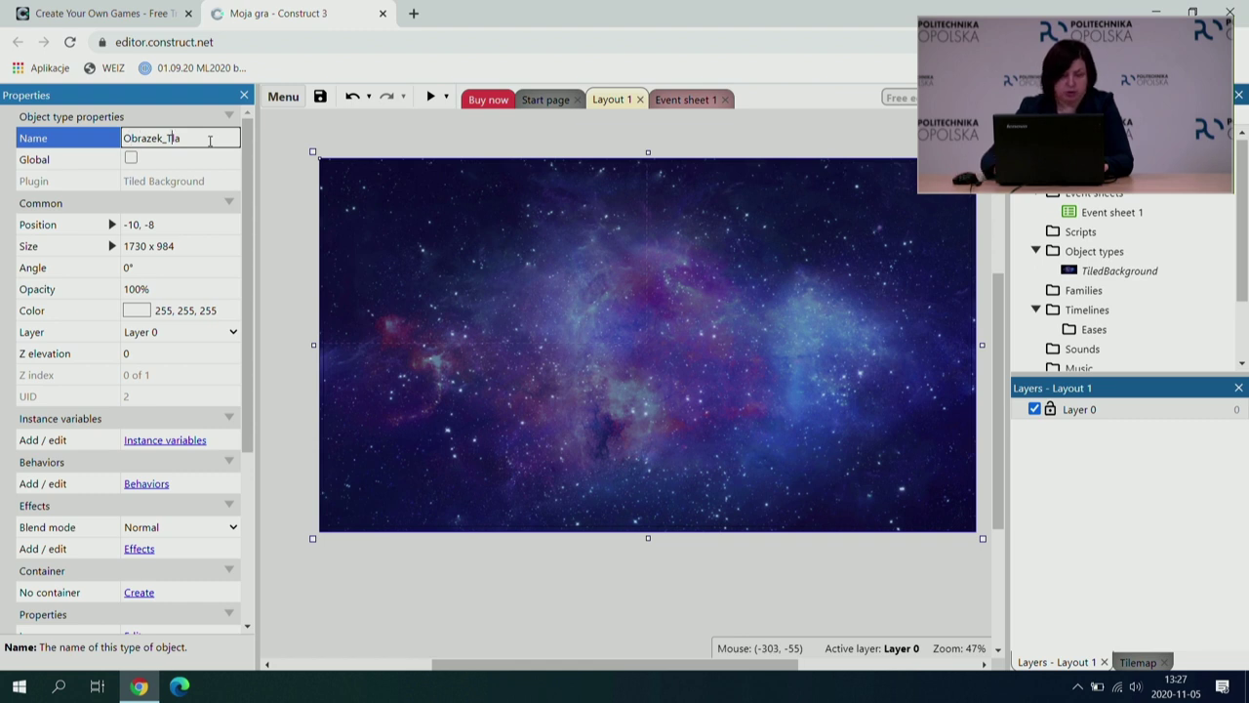
key(Return)
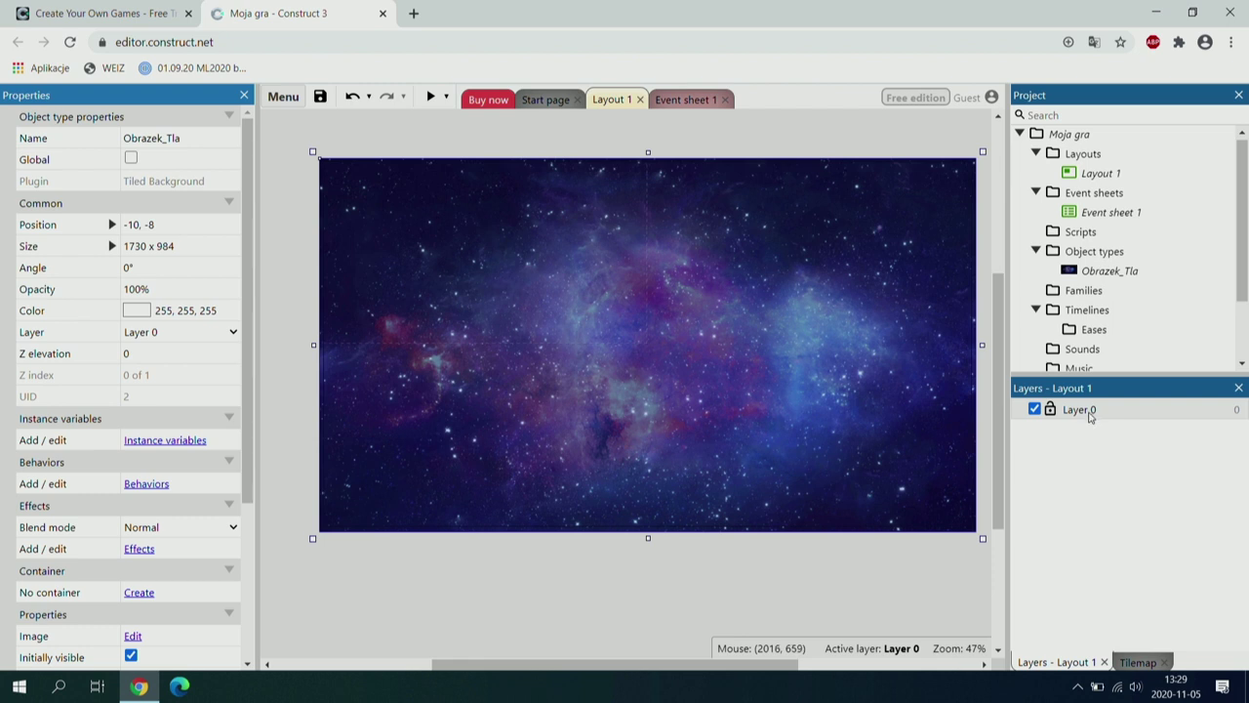
Rename Layer 0 as Warstwa_Tla and lock that layer.
click(1090, 413)
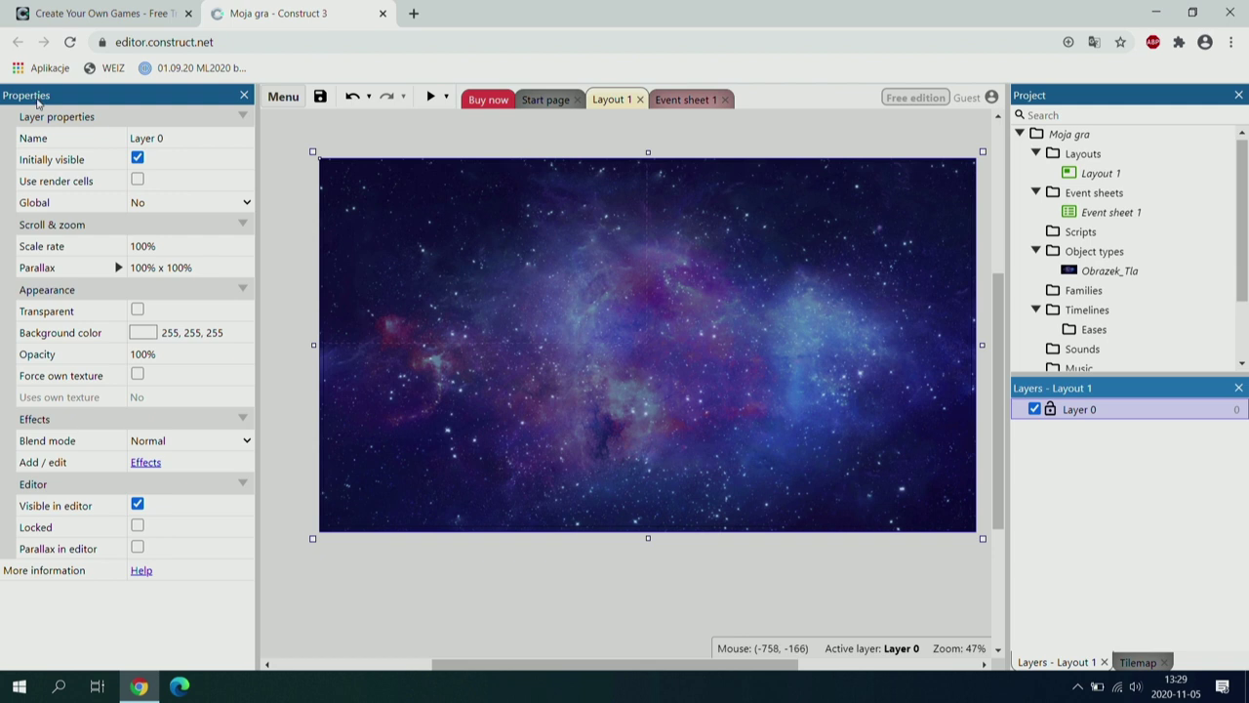
click(169, 140)
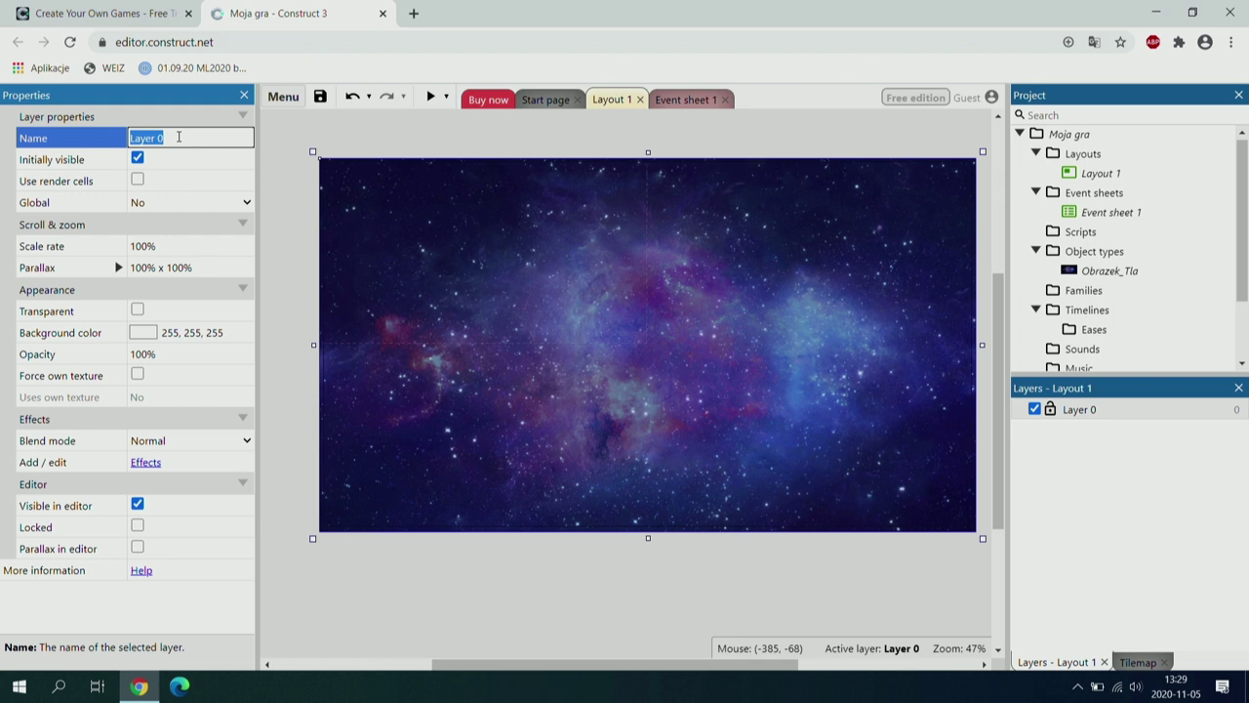
text(Warstwa_Tla)
key(Return)
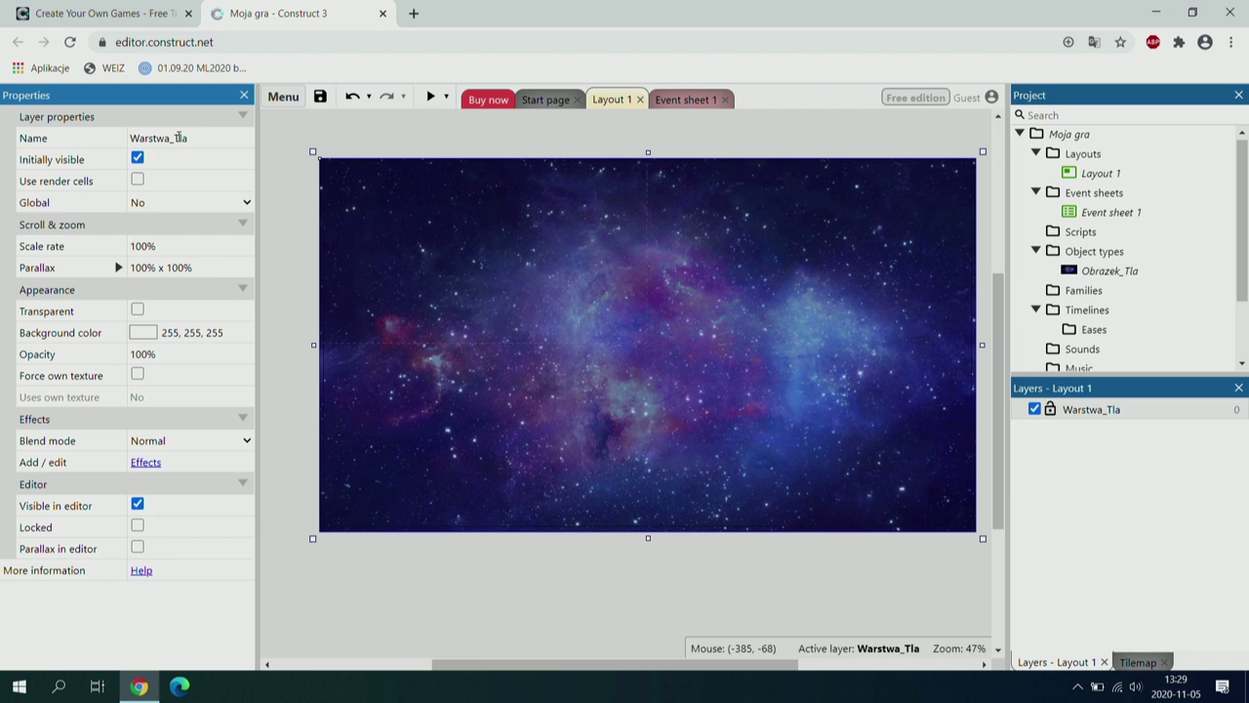
click(1059, 410)
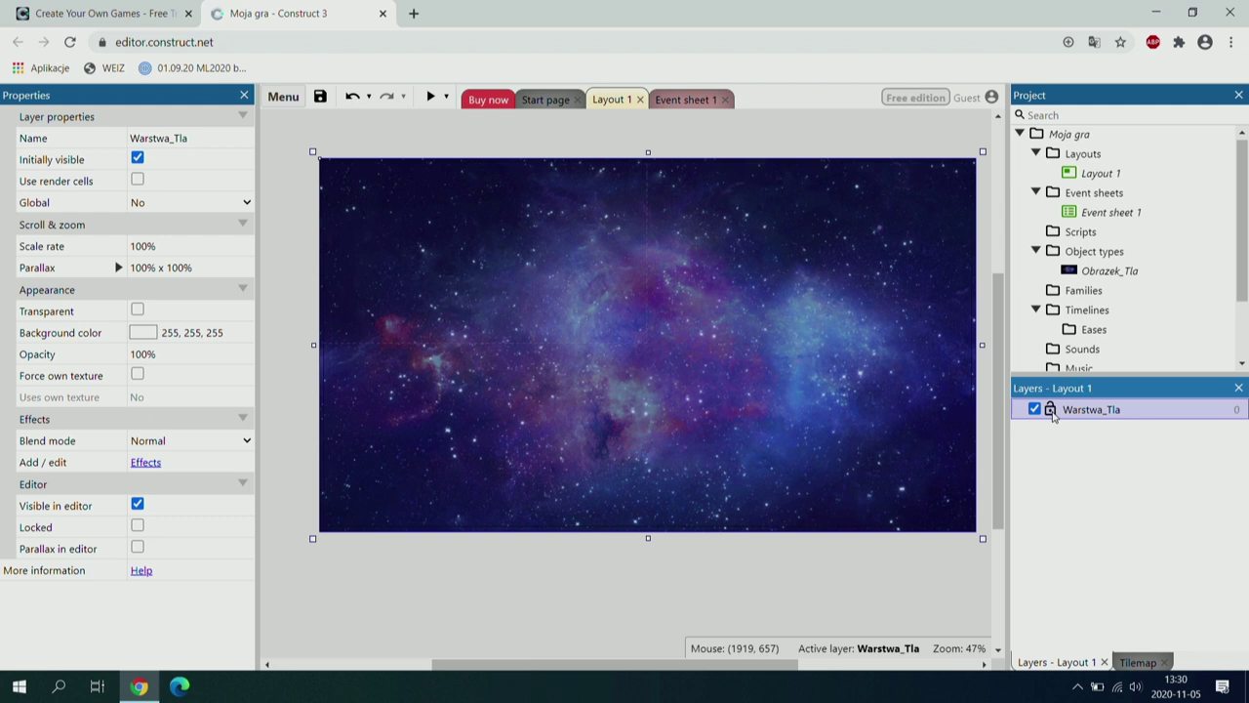
click(1051, 411)
Add a new layer above Warstwa_Tla and name it Warstwa_Gry.
right_click(1146, 412)
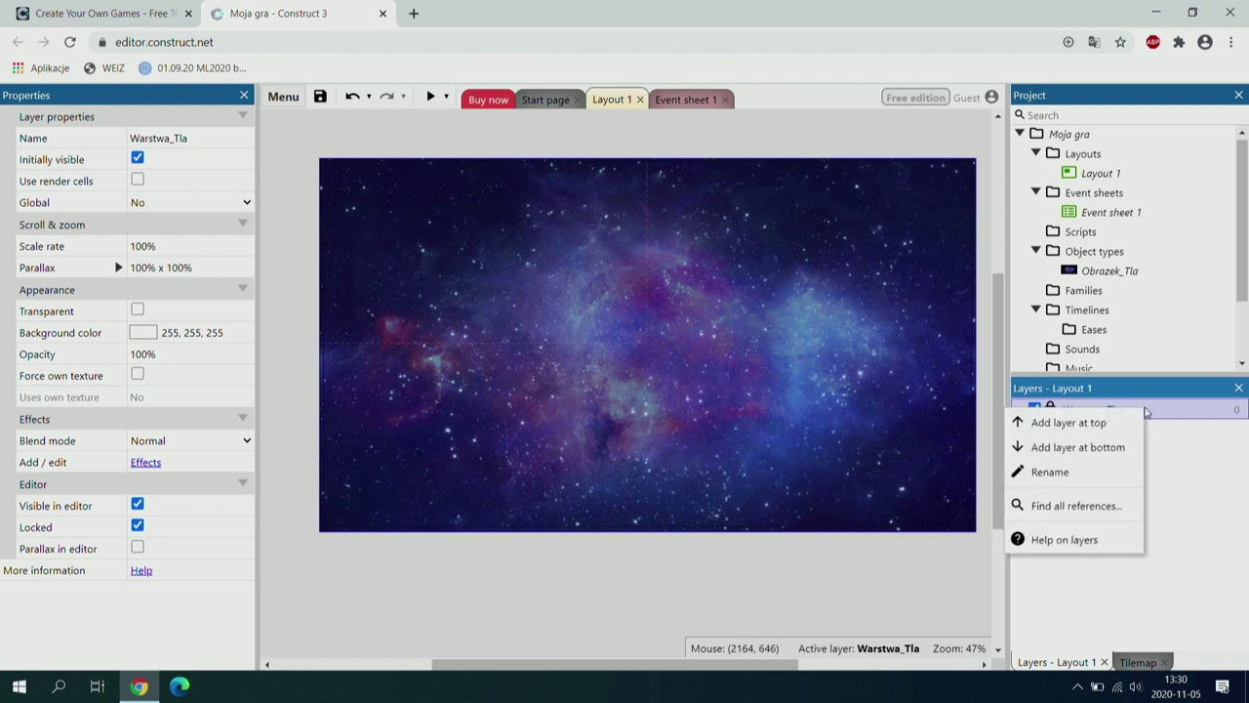
click(1167, 452)
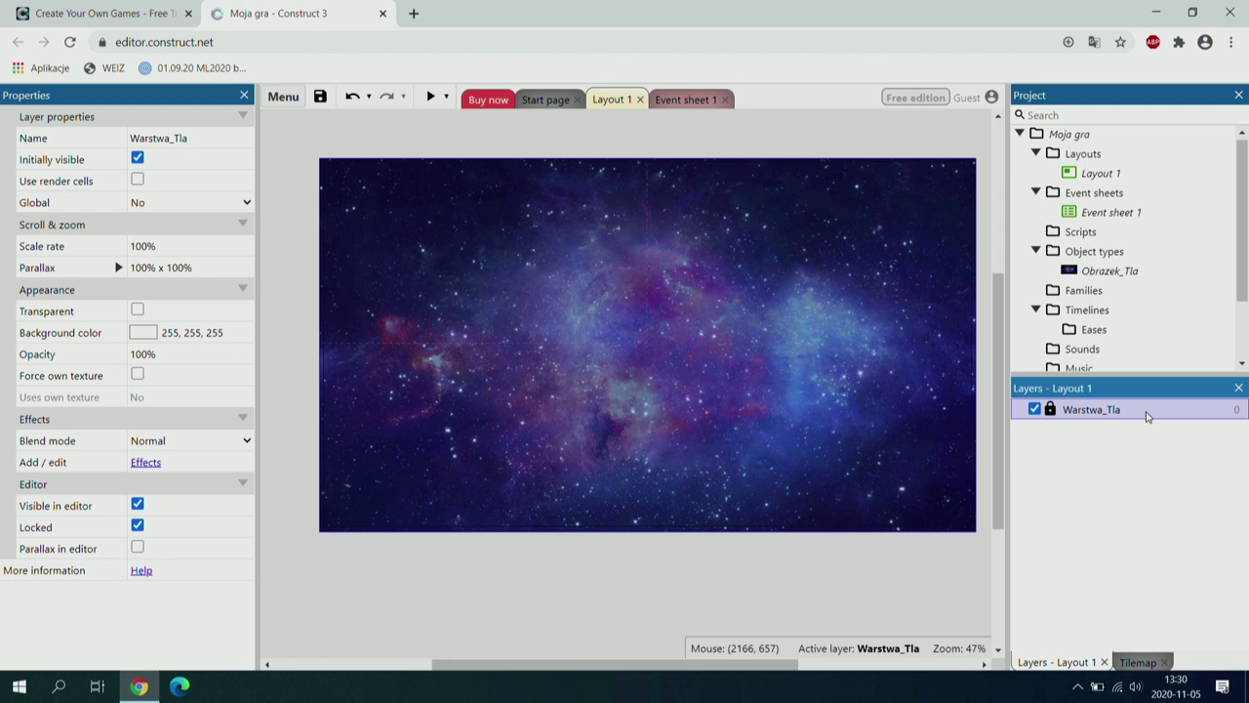
right_click(1148, 417)
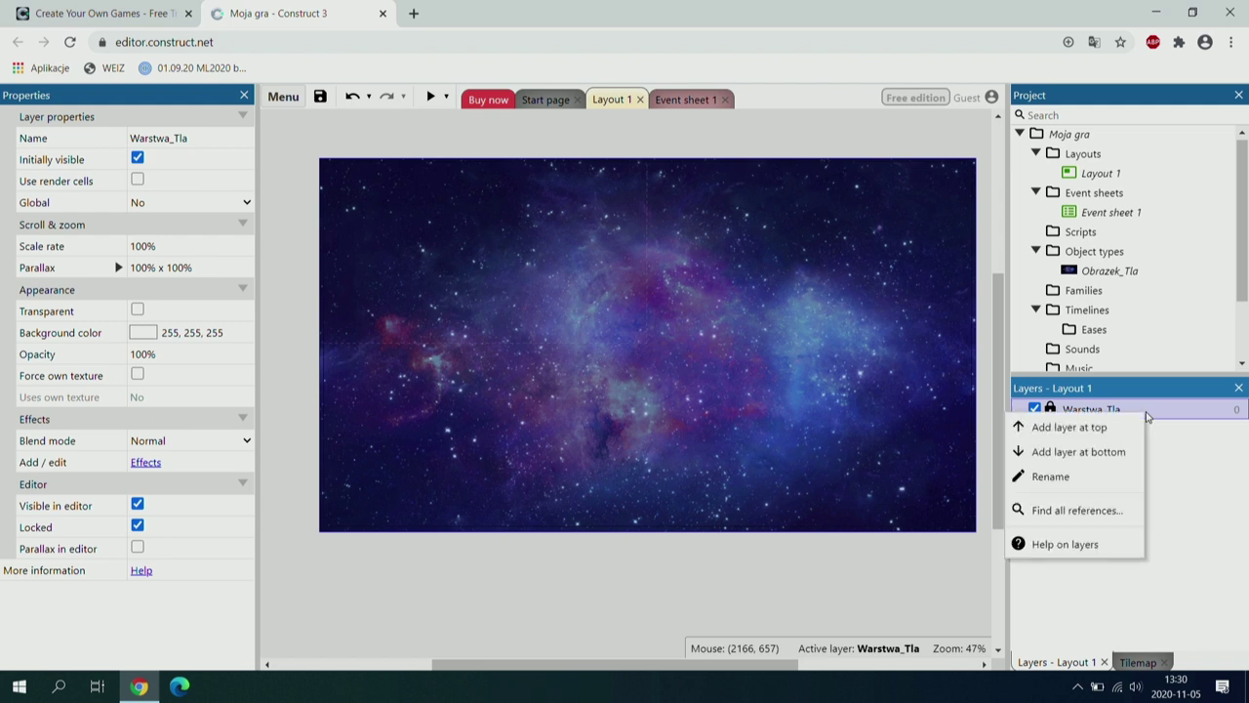
click(1063, 432)
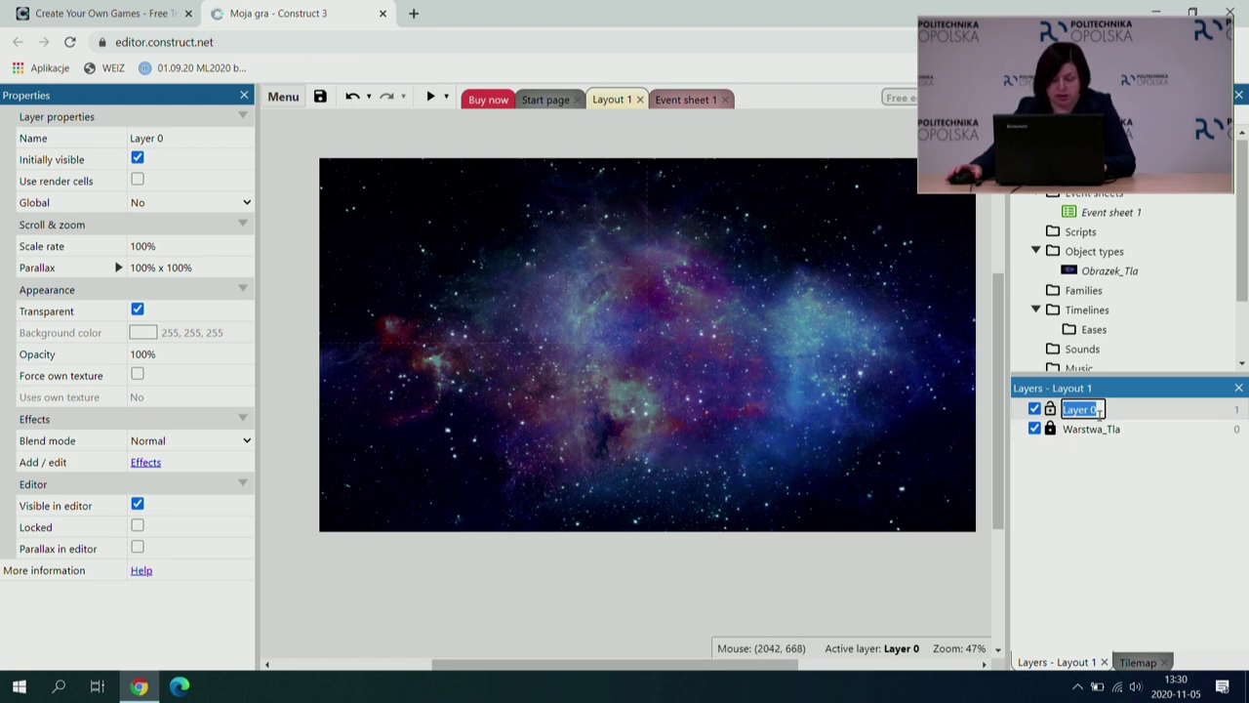
text(Warstwa)
text(_Gr)
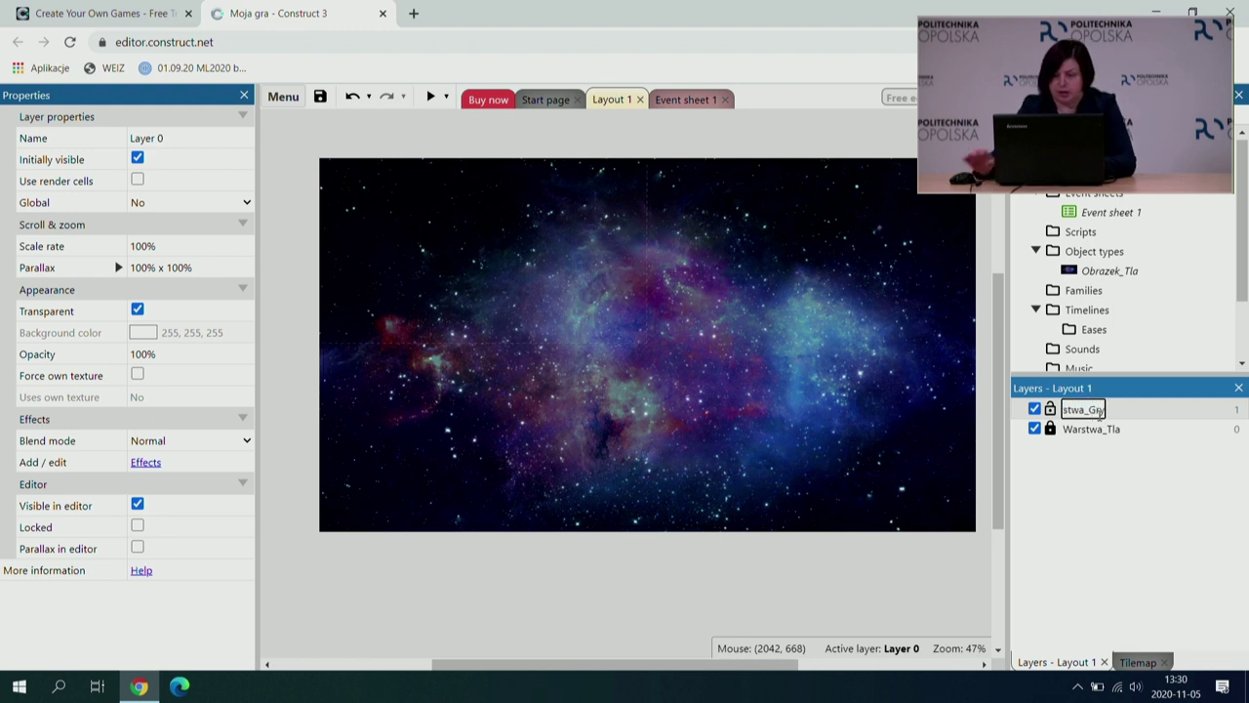
text(y)
key(Return)
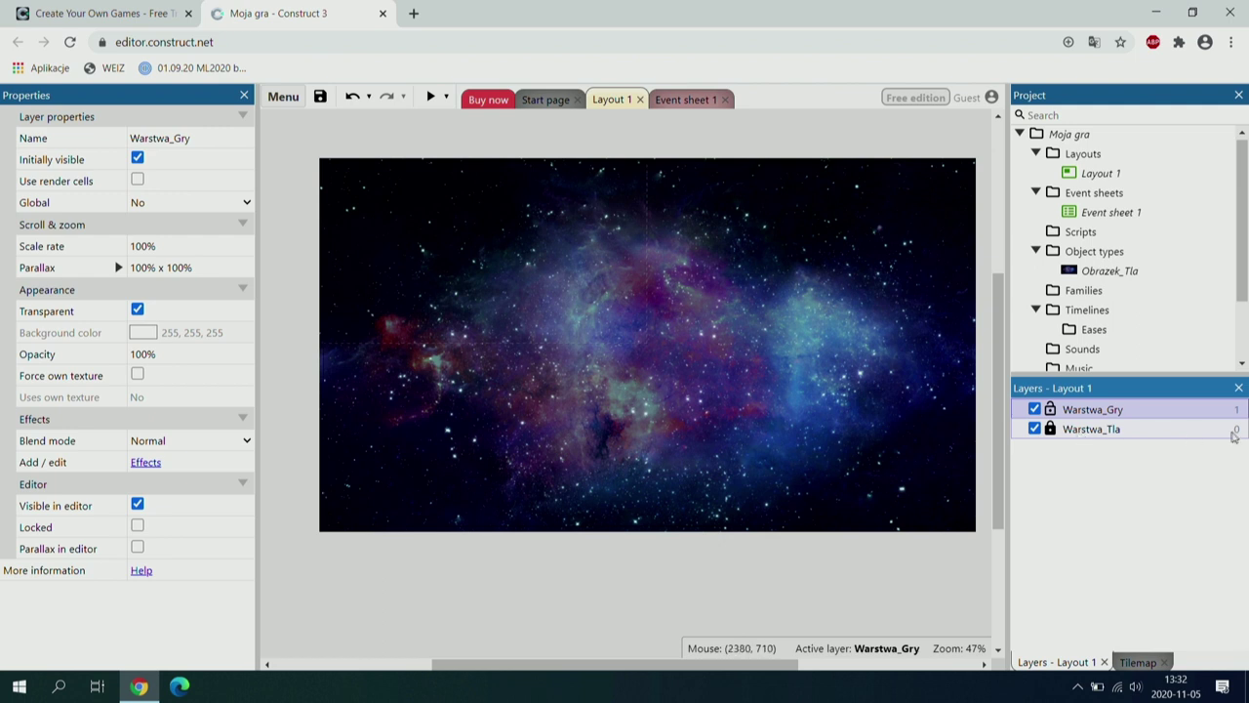
click(1050, 430)
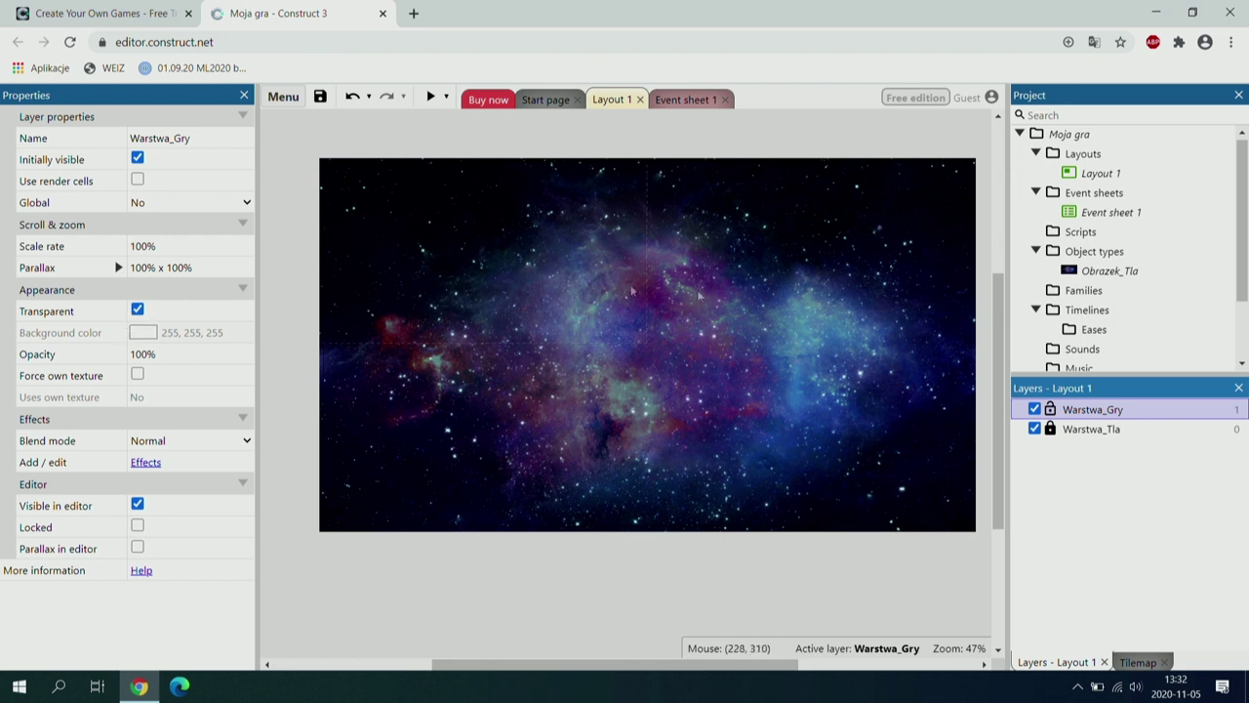
double_click(1079, 411)
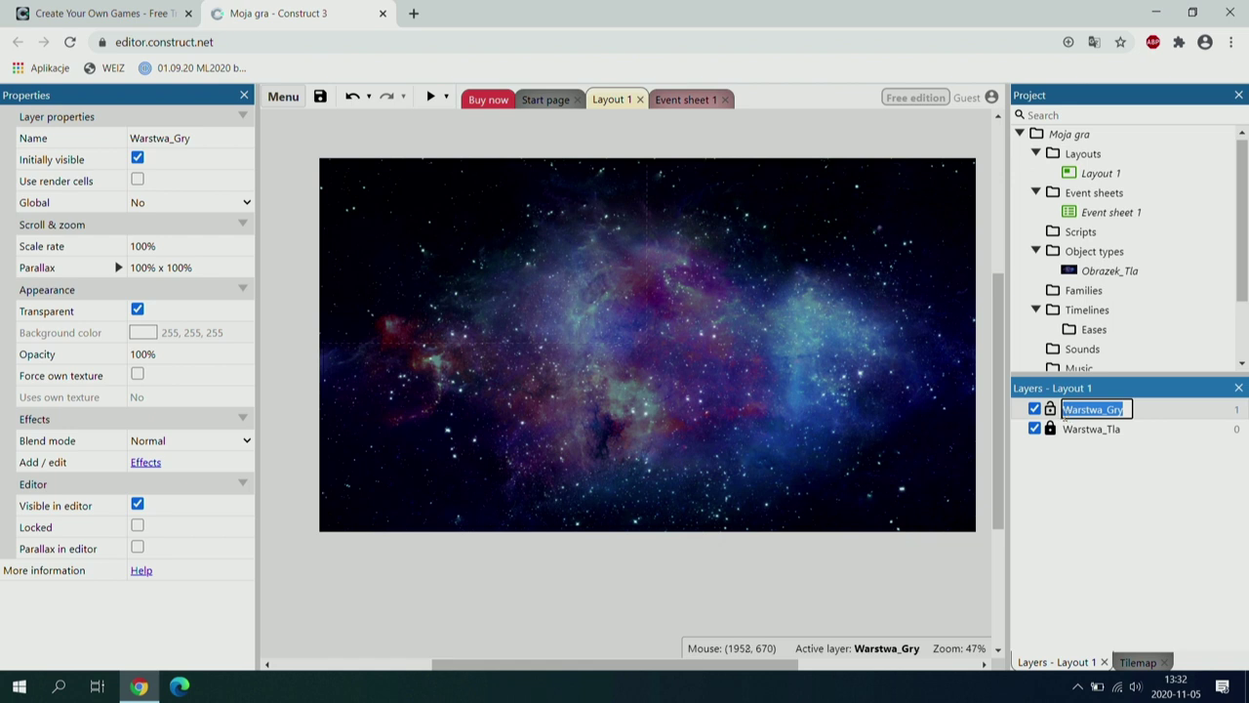
click(585, 269)
key(Escape)
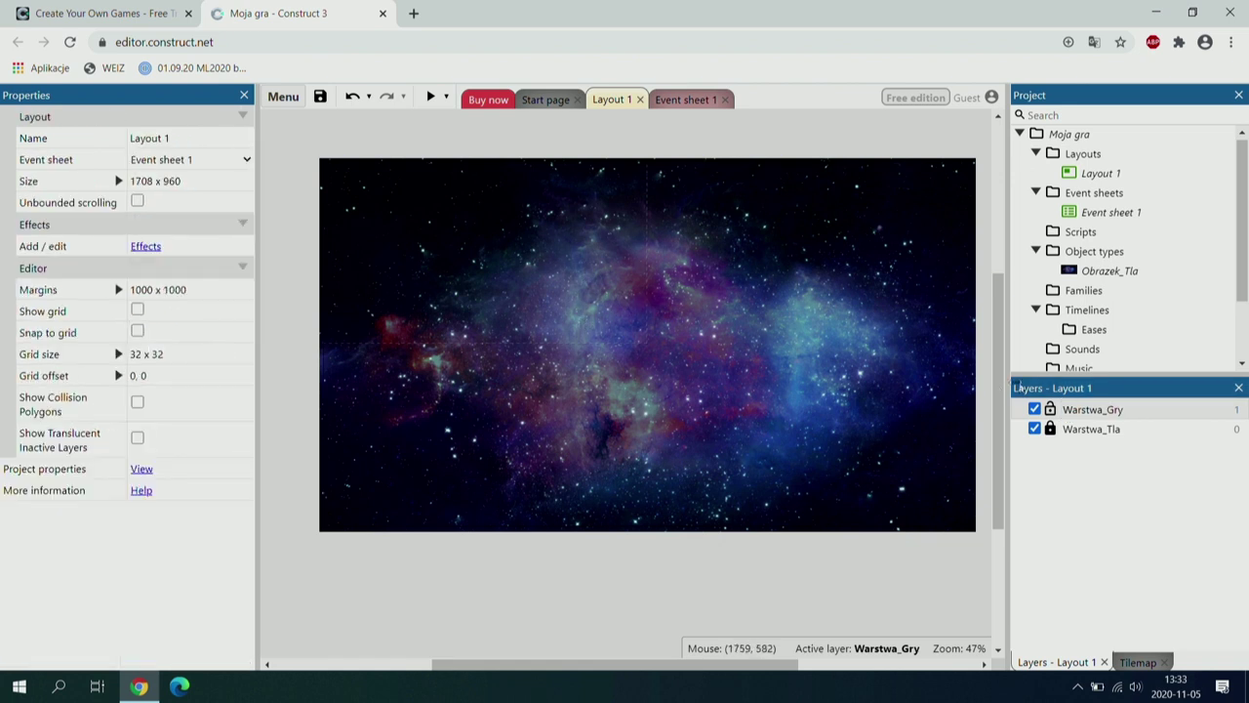
Insert a new Sprite object on the Warstwa_Gry layer, placed in the layout's upper-left area at about 153, 125.
click(1091, 410)
click(587, 274)
right_click(533, 207)
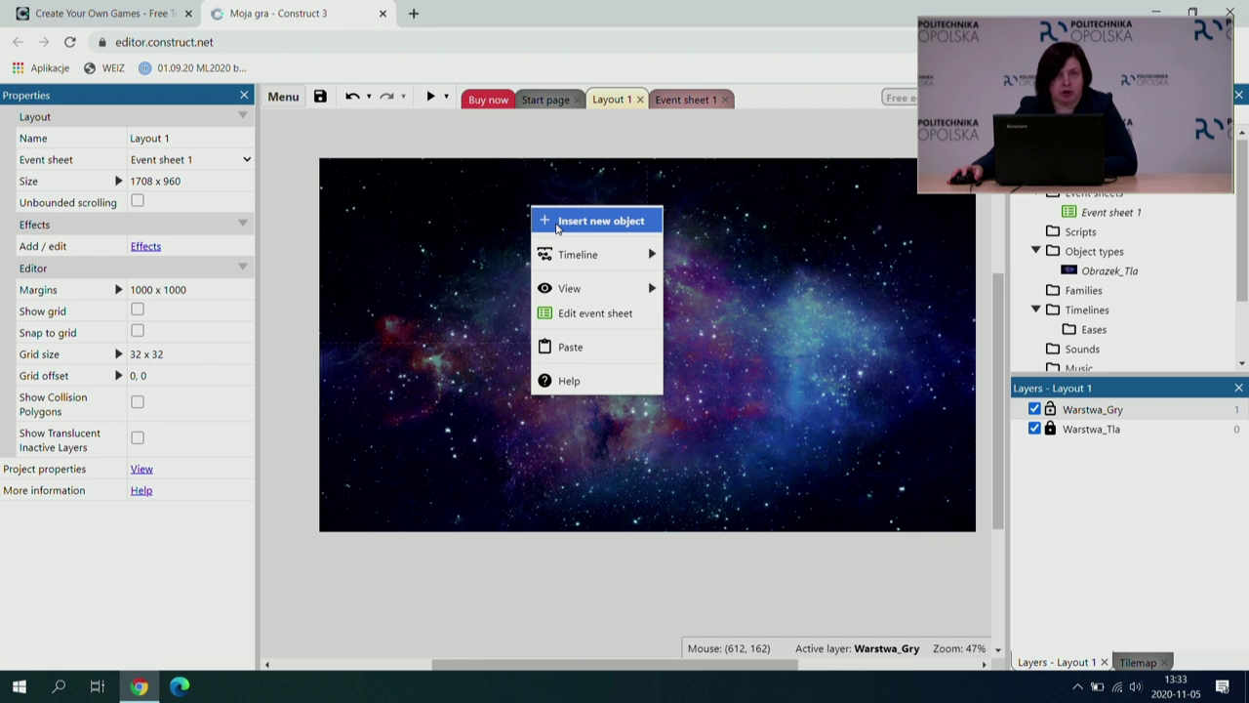
click(558, 224)
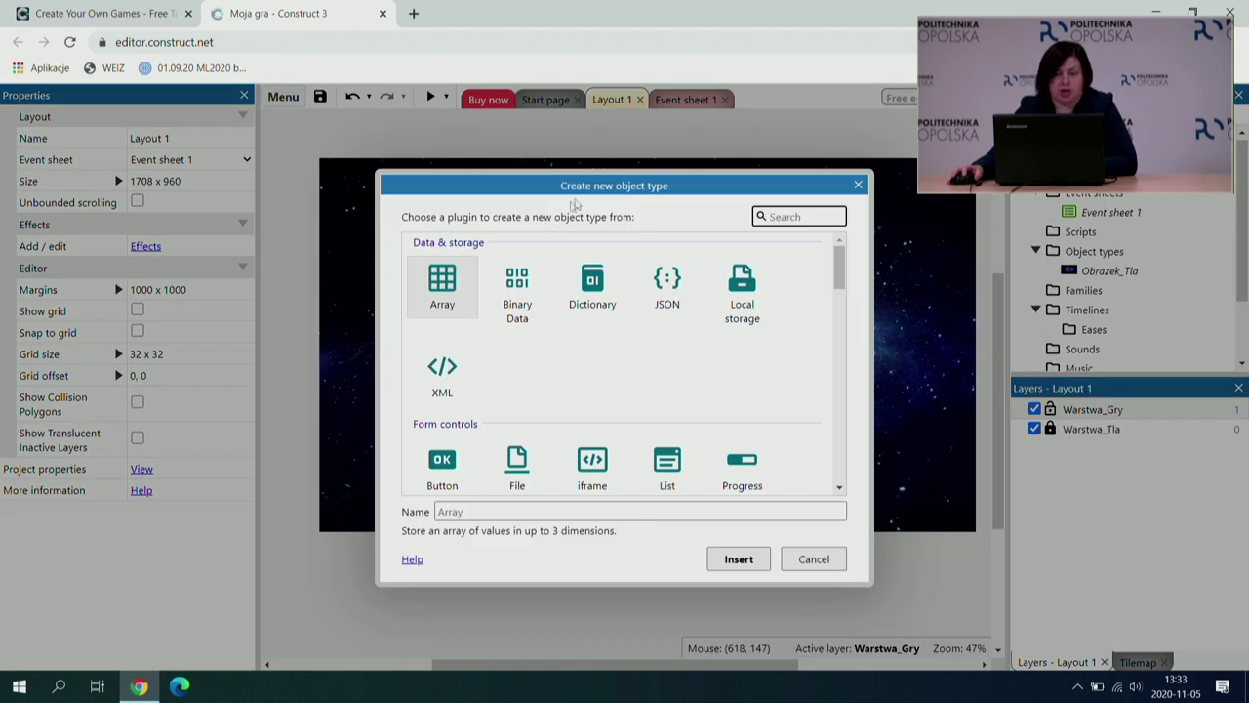
drag(591, 191, 570, 154)
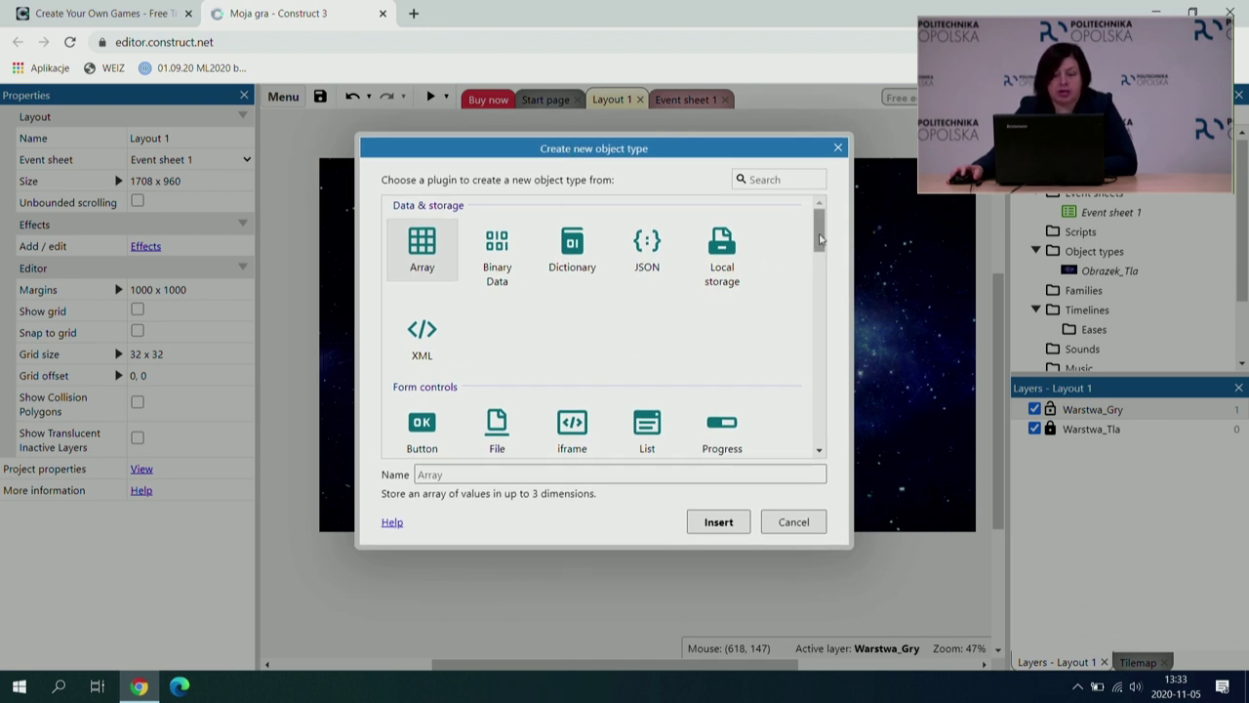
drag(820, 239, 820, 293)
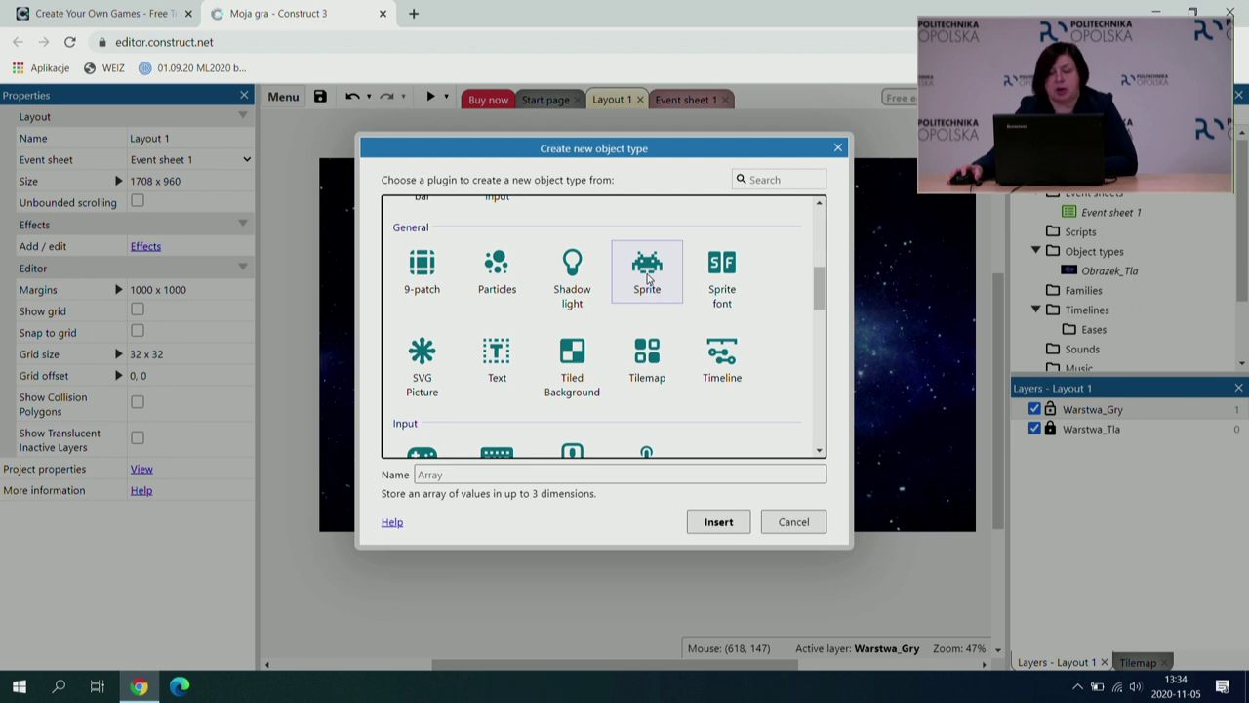
click(647, 279)
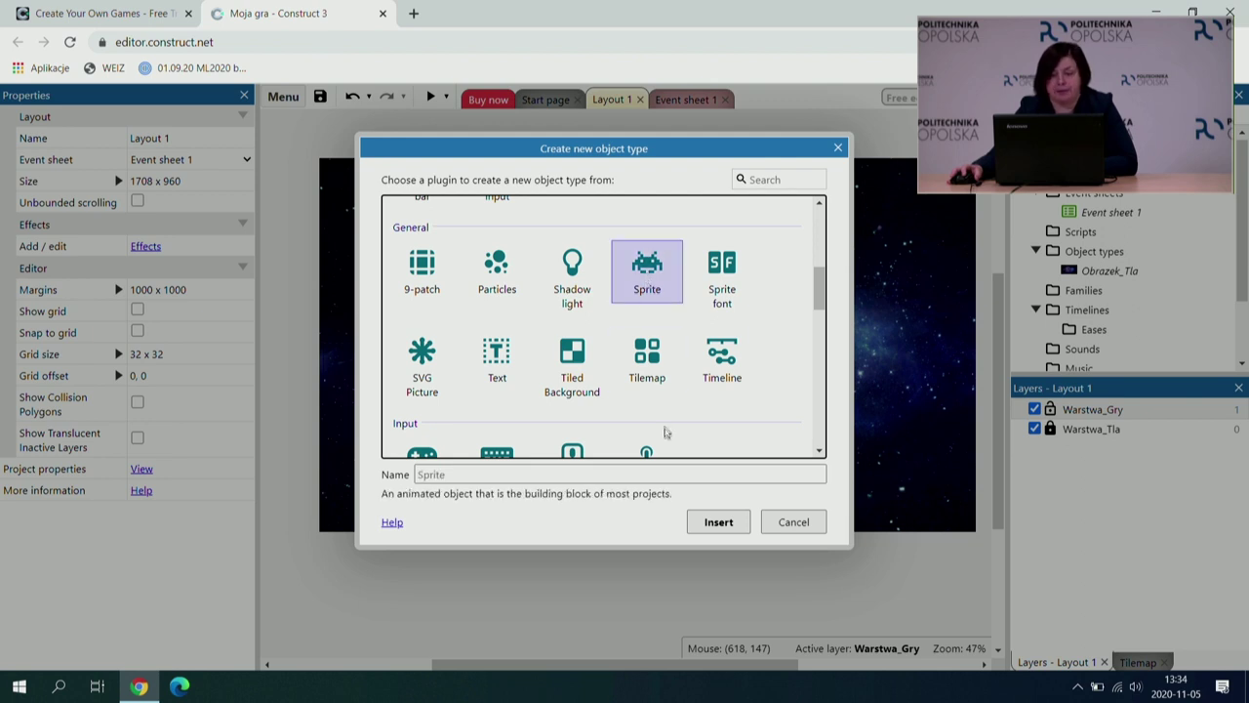
click(717, 523)
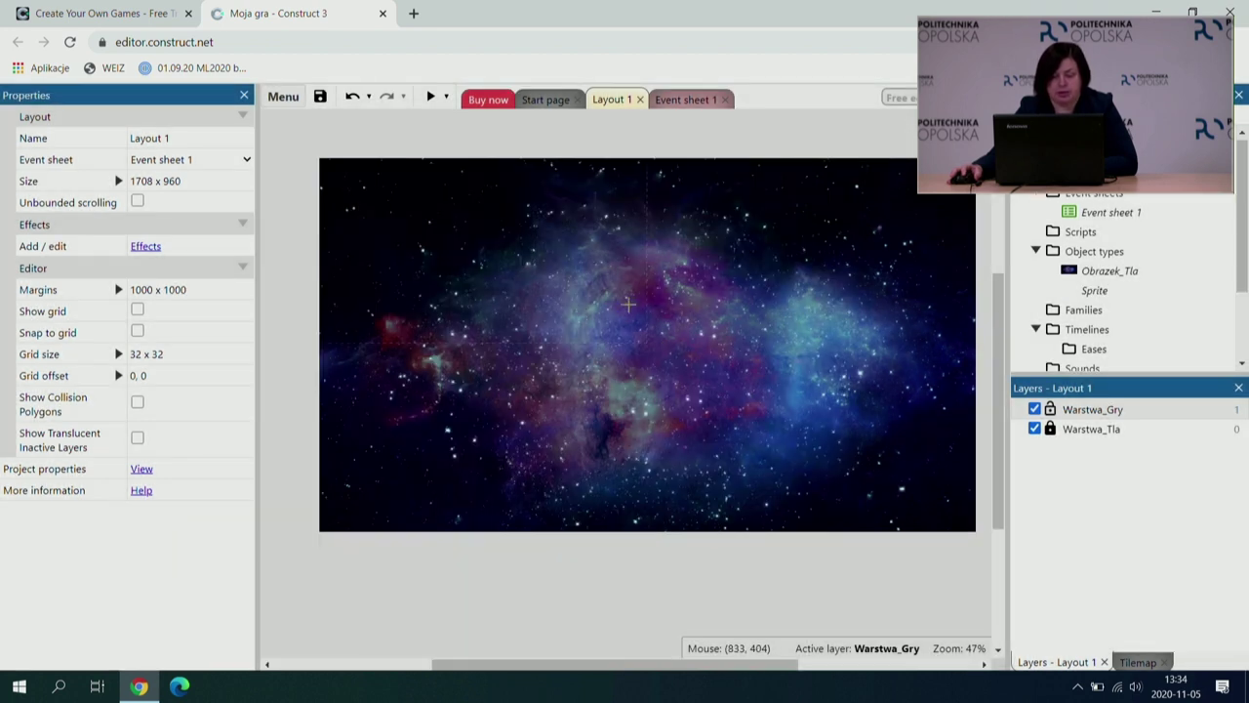
click(382, 209)
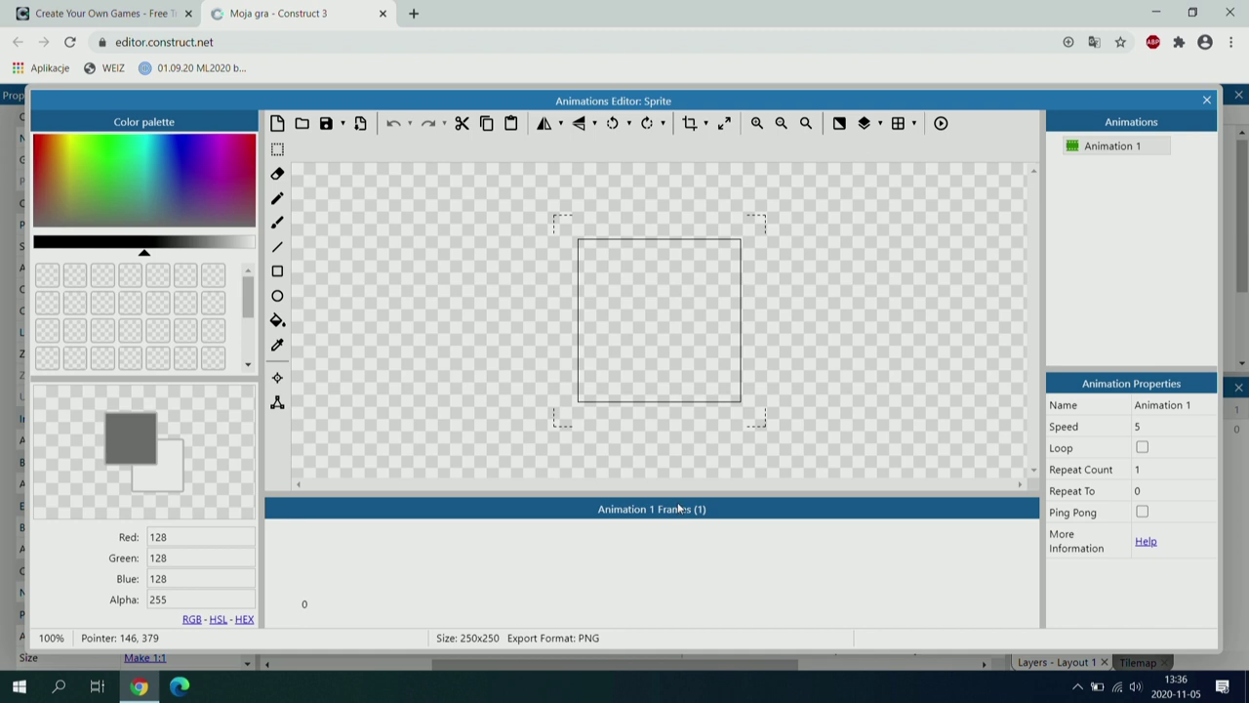
Load the aliens image from the ___Grafiki folder into the sprite's animation frame.
click(304, 128)
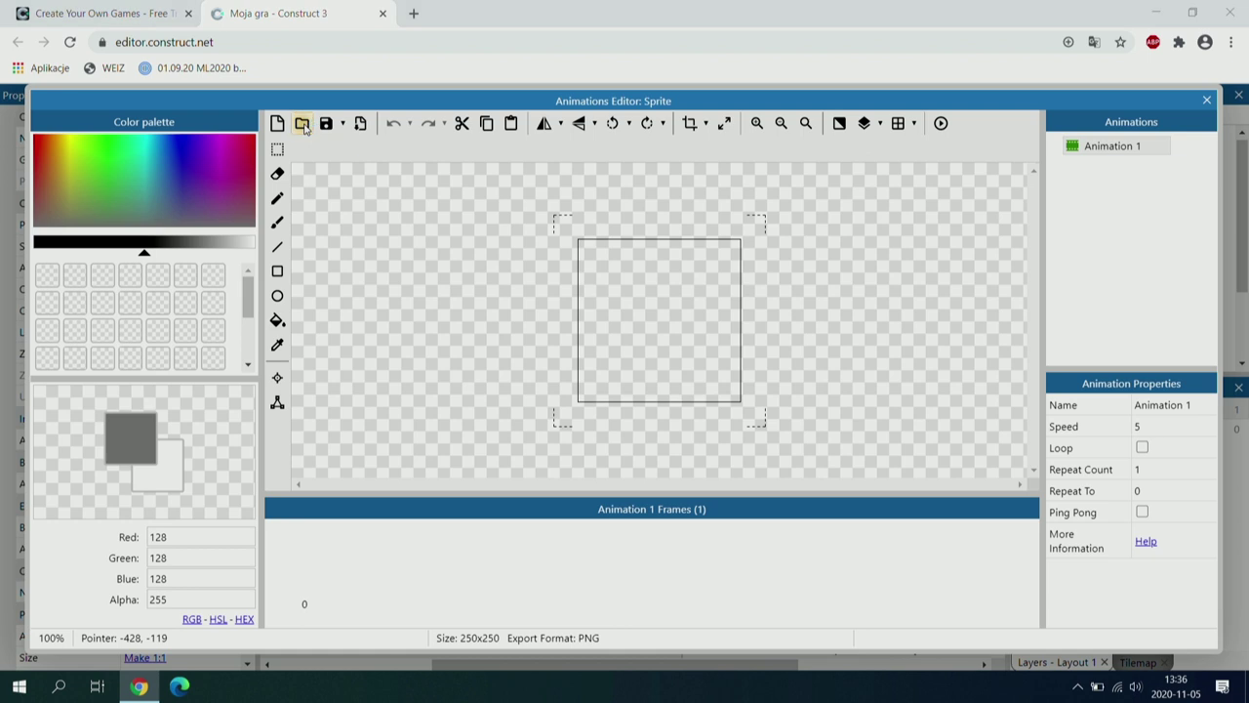
click(250, 167)
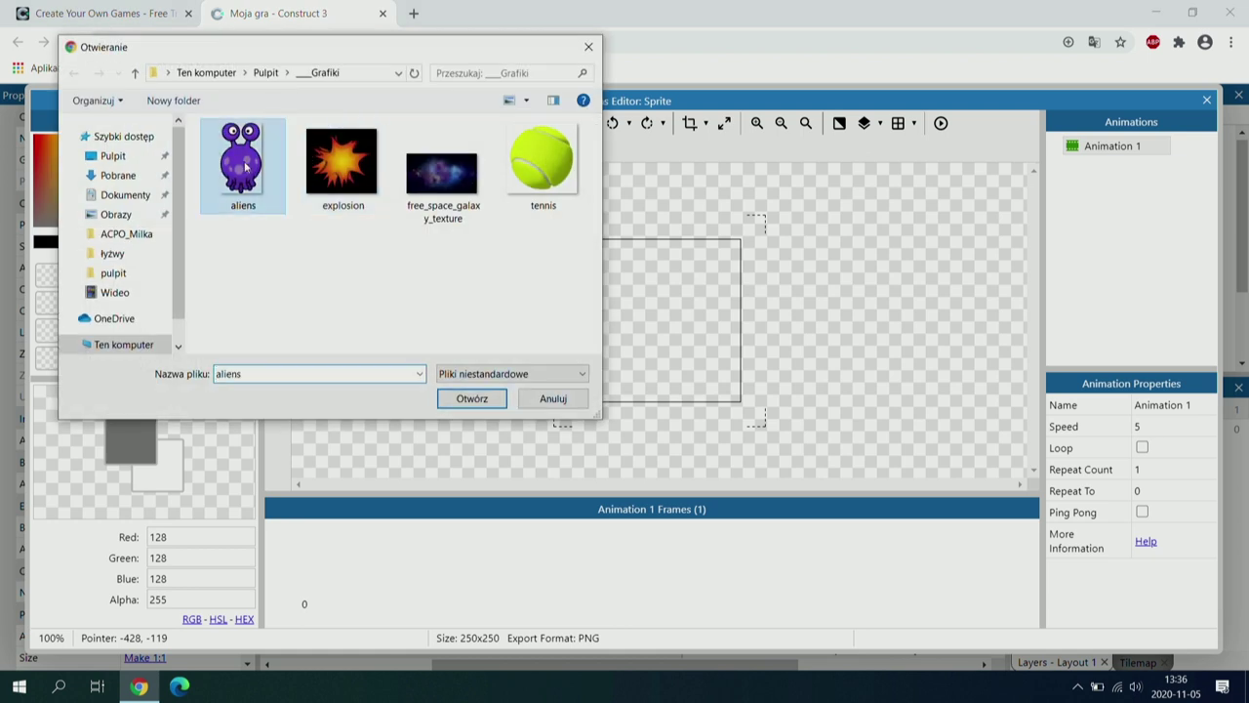
click(472, 398)
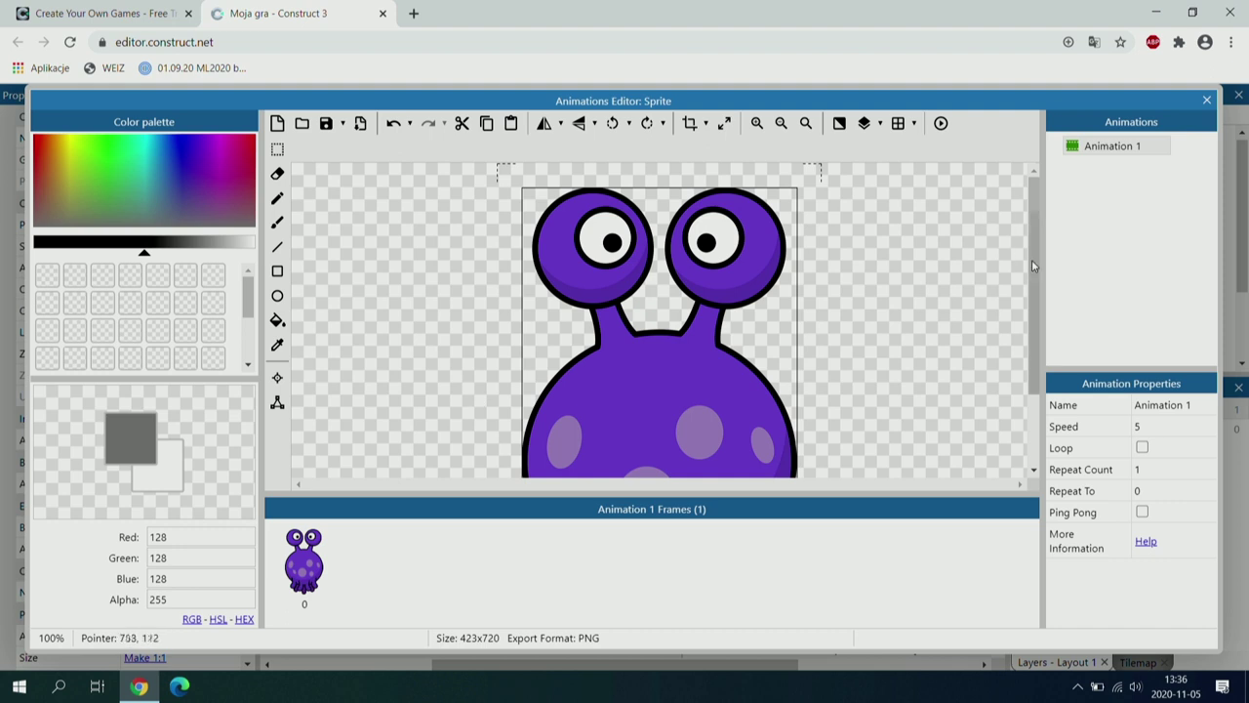
Draw black eyelash strokes above both of the alien's eyes with the size 12 Pencil tool and close the Animations Editor.
mouse_move(1038, 265)
mouse_down()
mouse_move(1036, 348)
mouse_move(1033, 197)
mouse_move(1029, 256)
mouse_up()
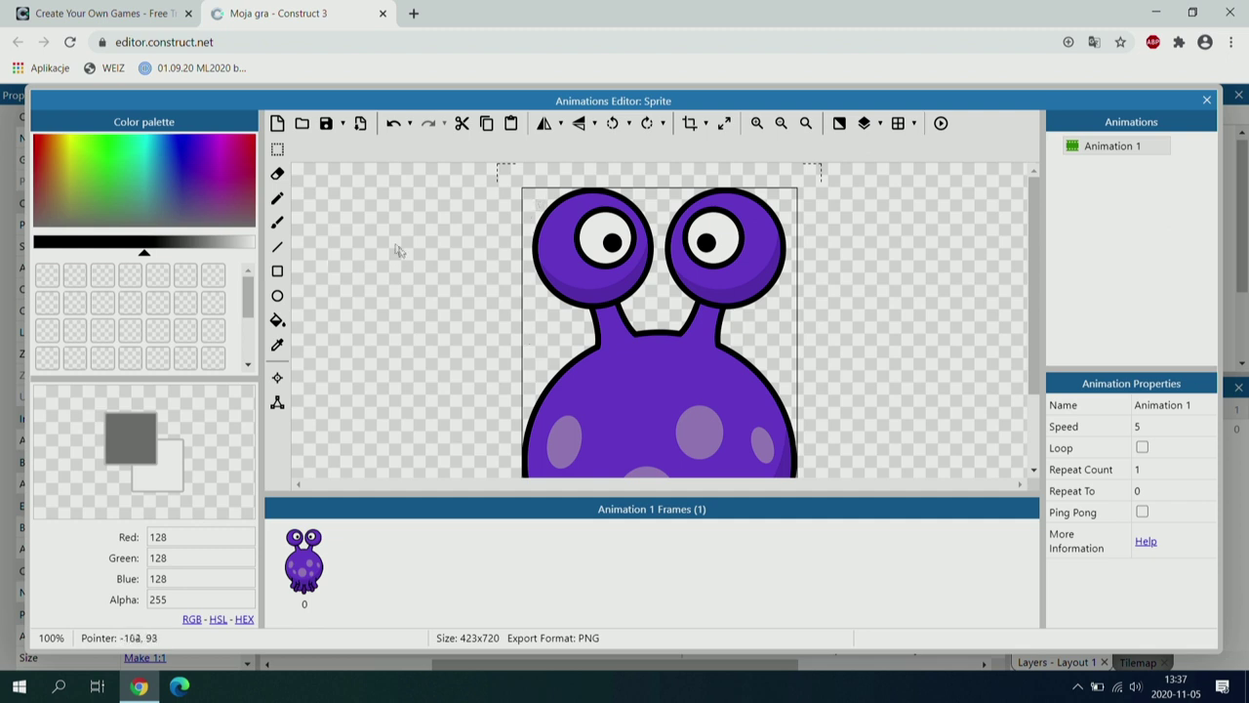
click(277, 198)
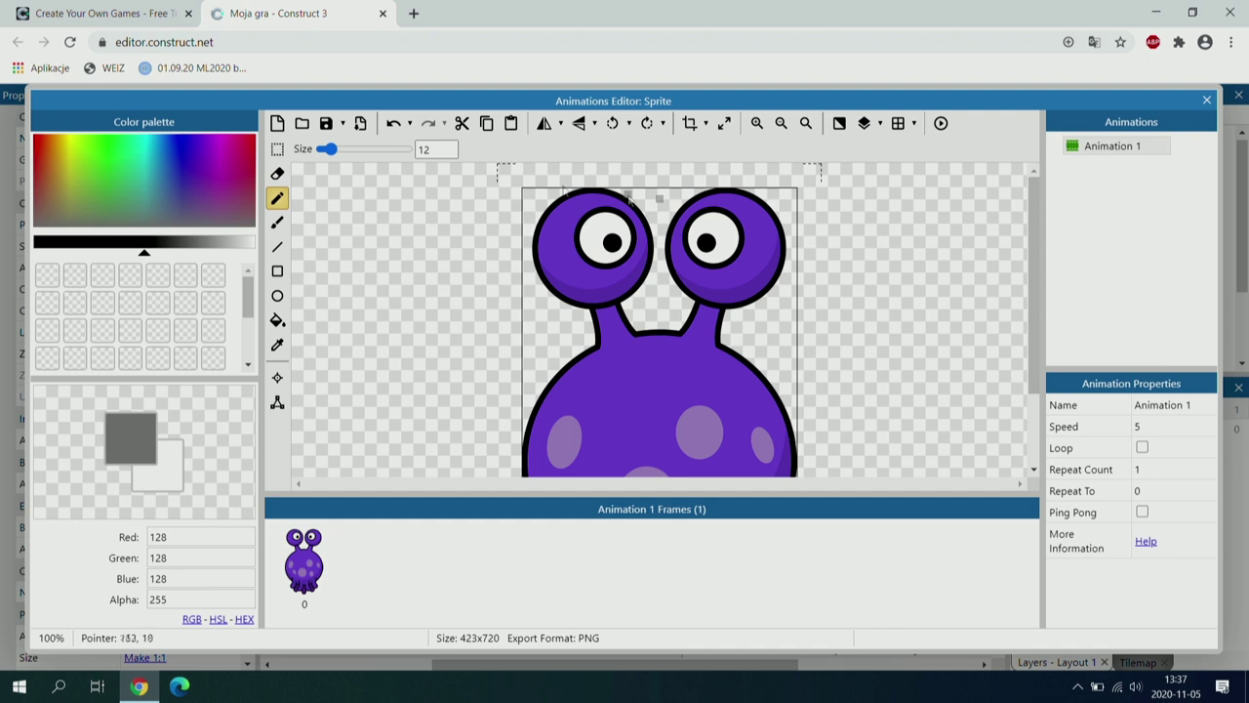
click(71, 244)
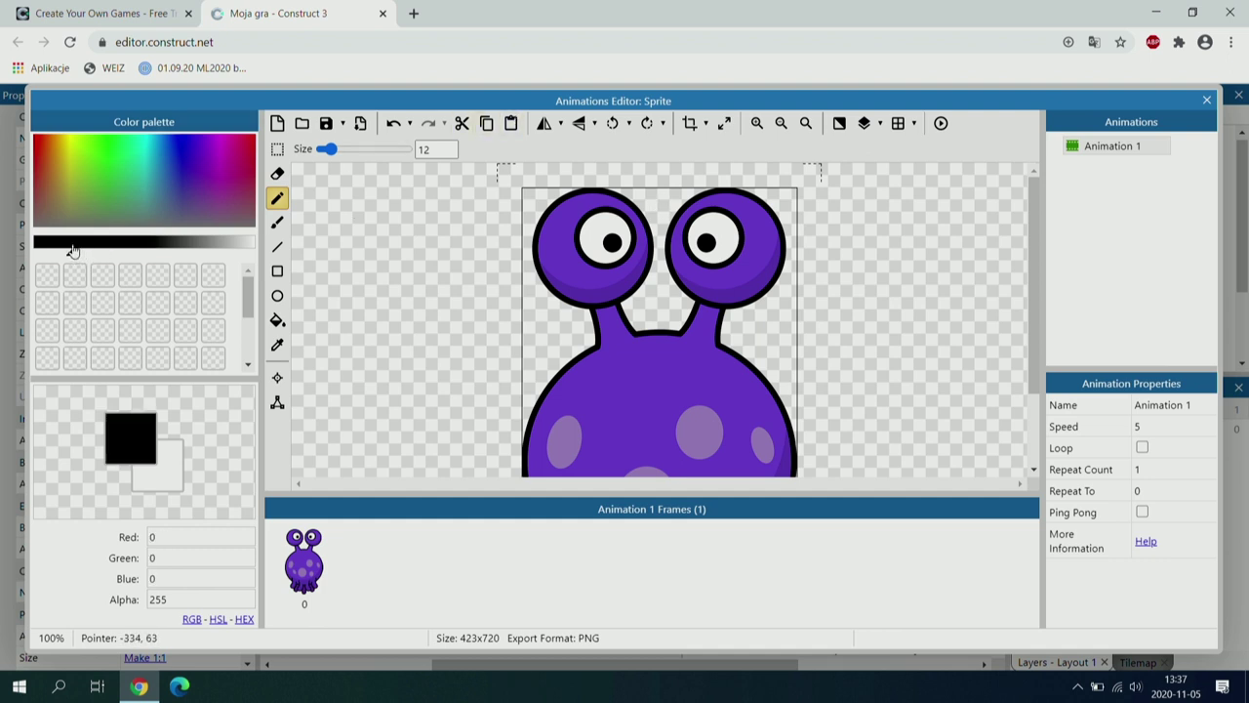
mouse_move(677, 203)
mouse_down()
mouse_move(682, 216)
mouse_move(699, 187)
mouse_move(693, 205)
mouse_move(720, 191)
mouse_move(717, 215)
mouse_up()
mouse_move(643, 198)
mouse_down()
mouse_move(646, 217)
mouse_move(611, 196)
mouse_move(622, 222)
mouse_up()
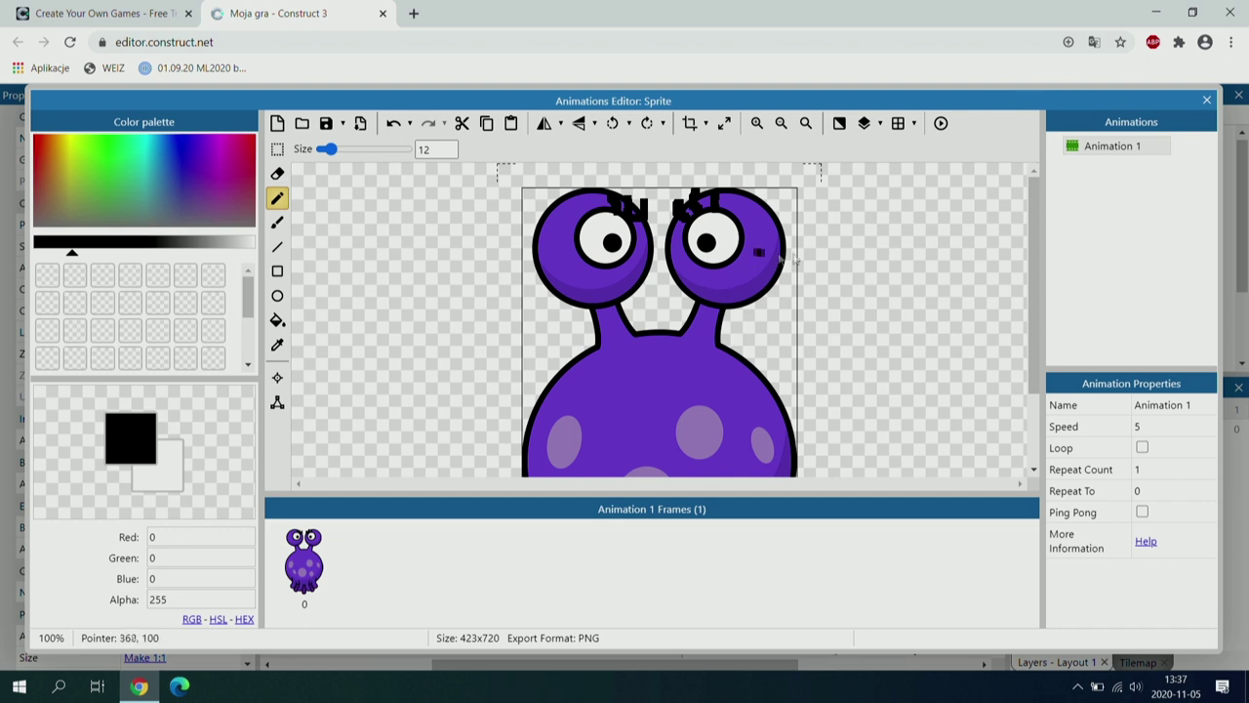
click(1207, 101)
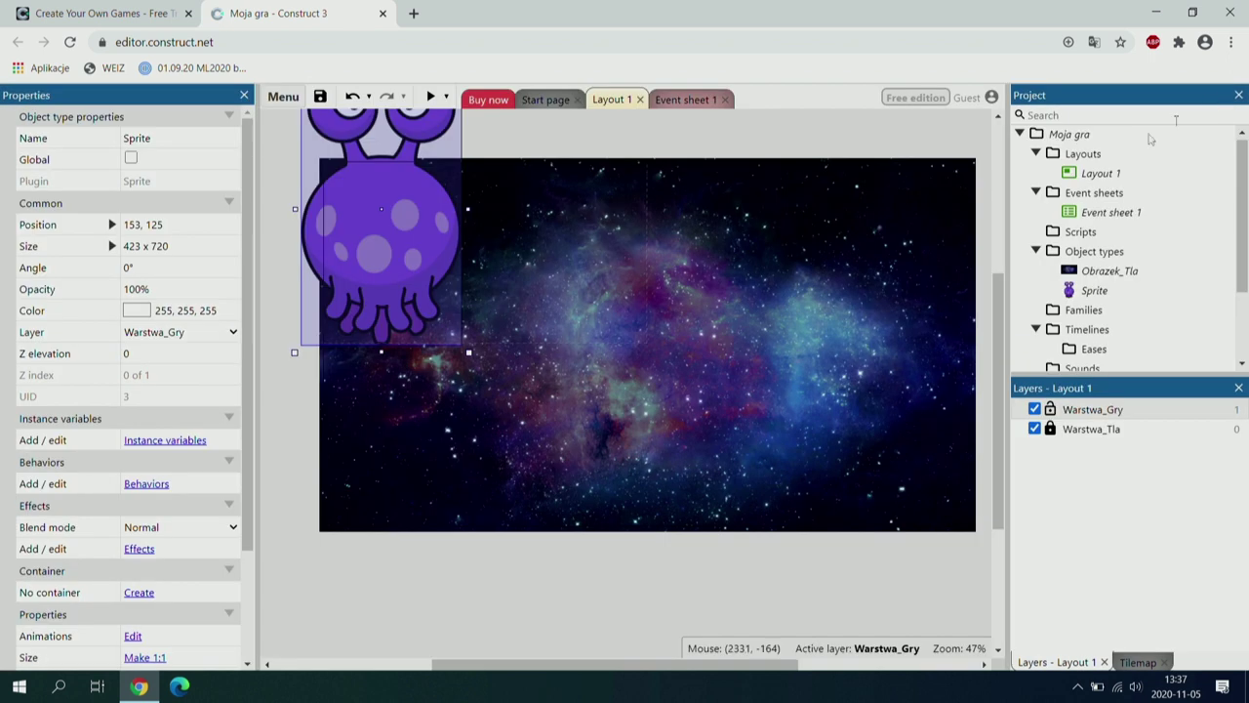
Move the alien sprite fully inside the layout and shrink it to about 106 x 176 in the upper-left corner.
drag(422, 233, 462, 350)
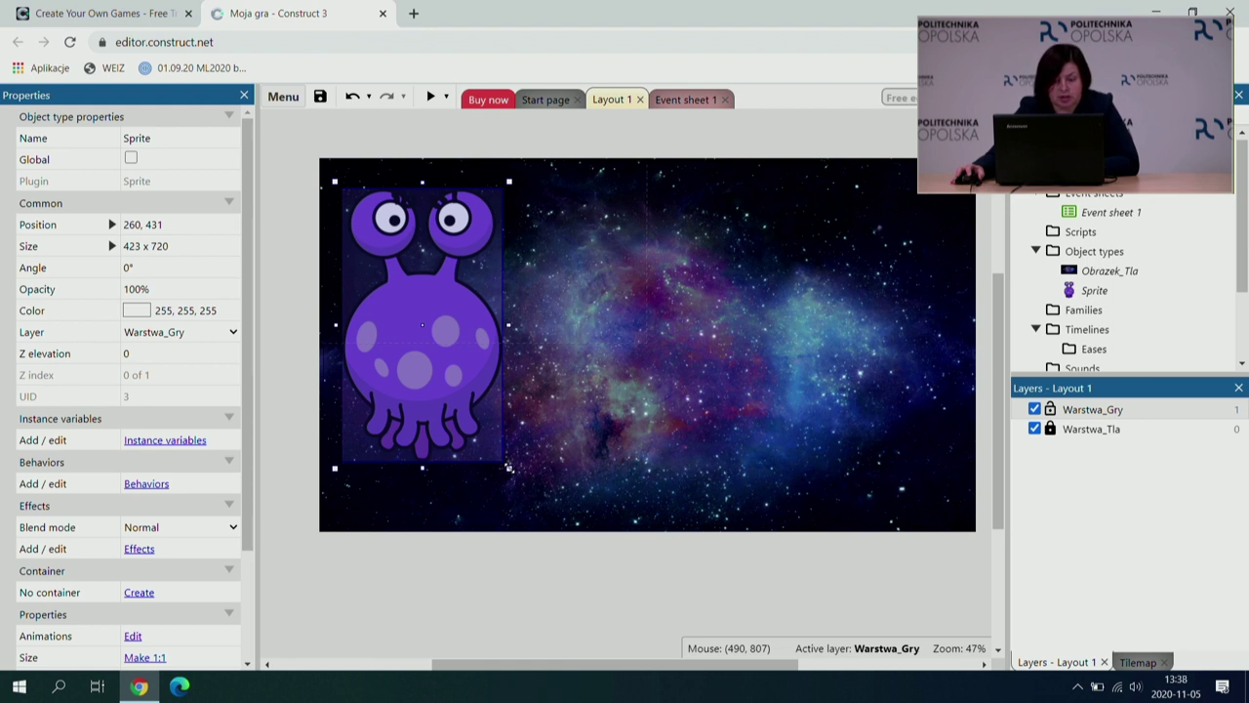
drag(508, 468, 389, 262)
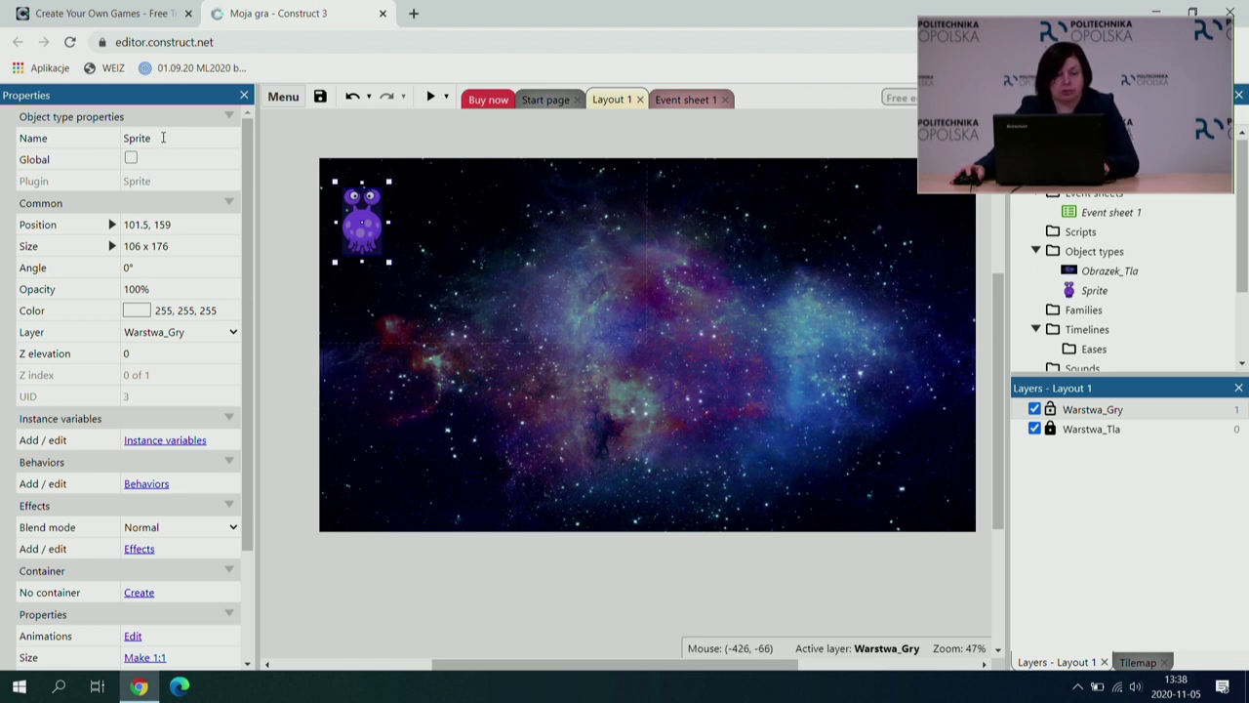
Rename the alien Sprite object as Kosmita.
click(163, 138)
drag(153, 137, 126, 138)
text(kosmita)
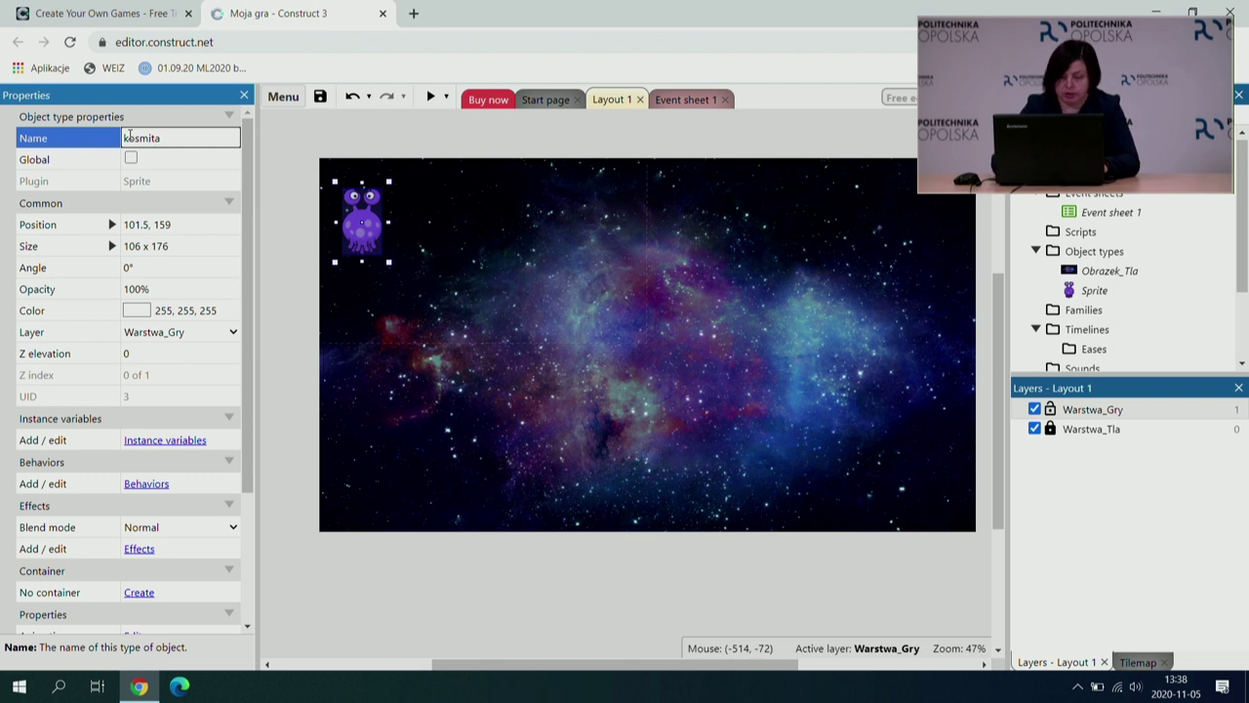
key(Tab)
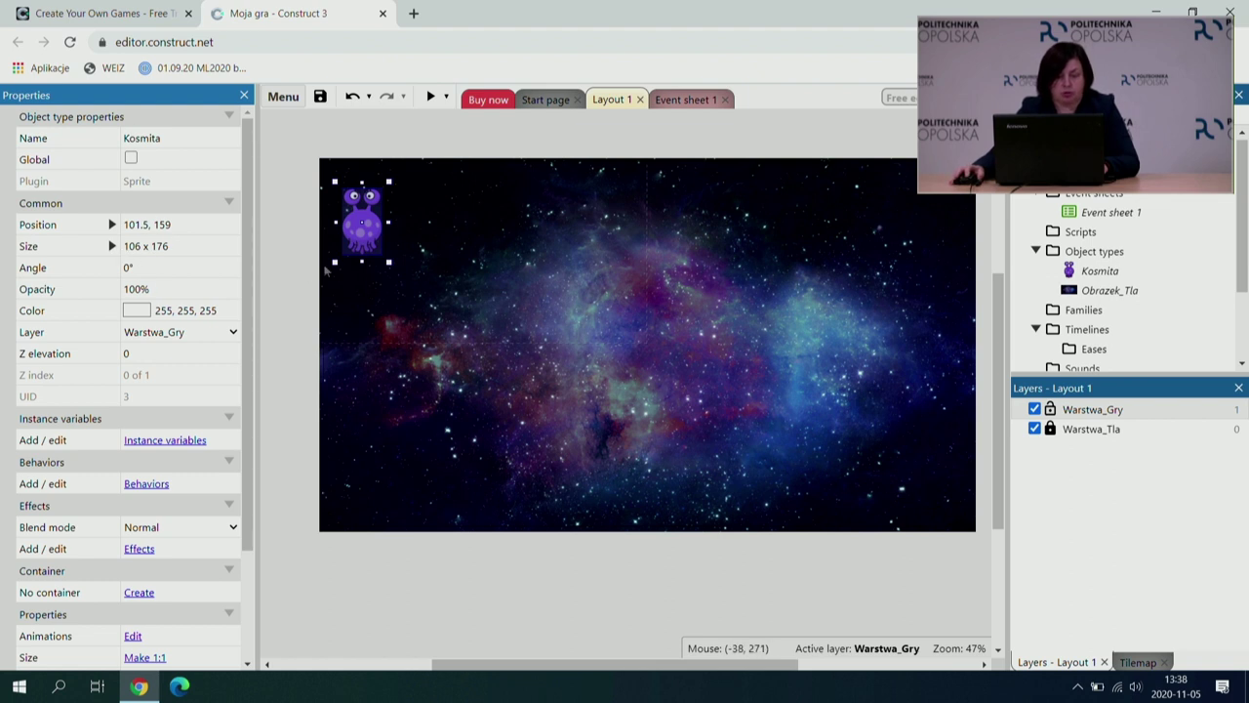
Shrink the Kosmita sprite slightly to about 104 x 170 and deselect it.
mouse_move(389, 262)
mouse_down()
mouse_move(398, 271)
mouse_move(388, 260)
mouse_up()
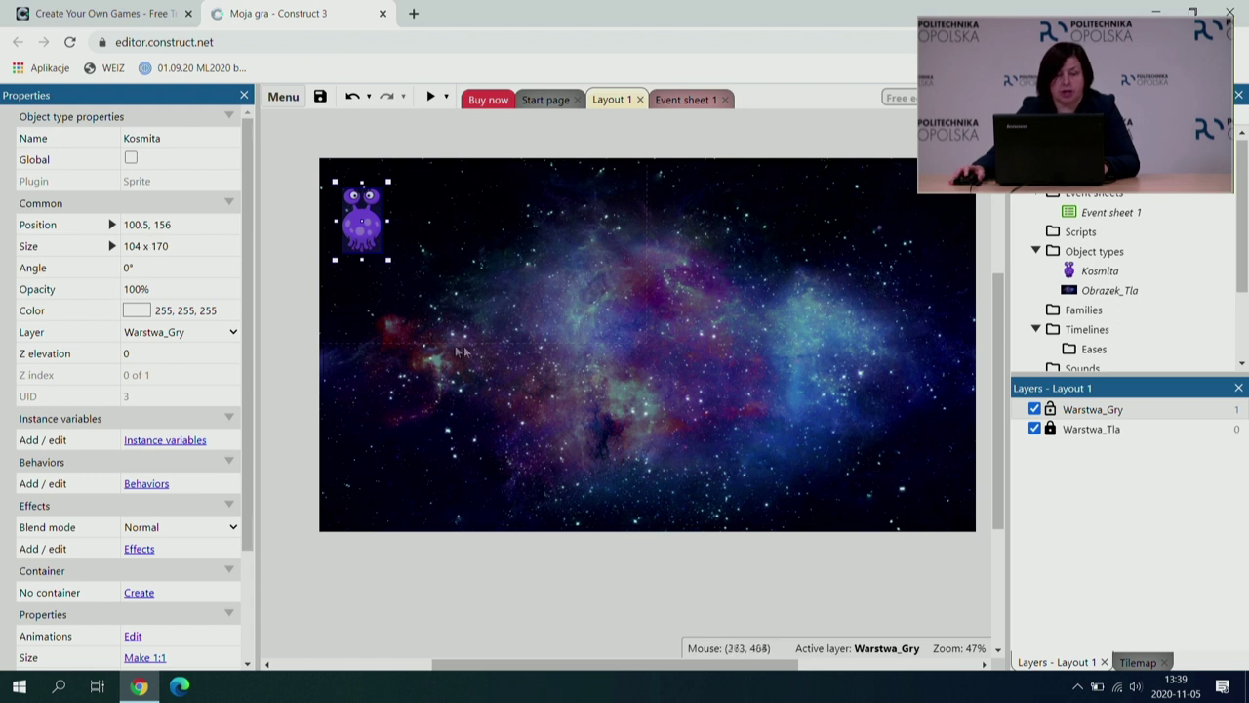
click(492, 260)
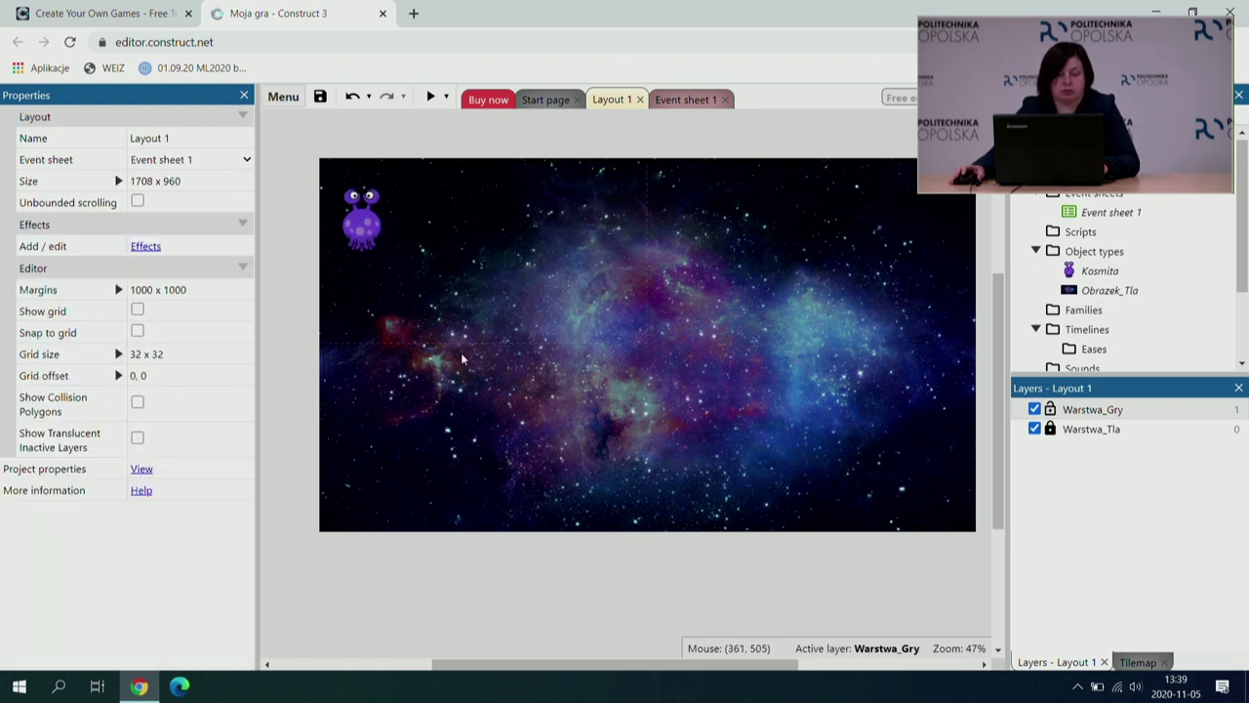